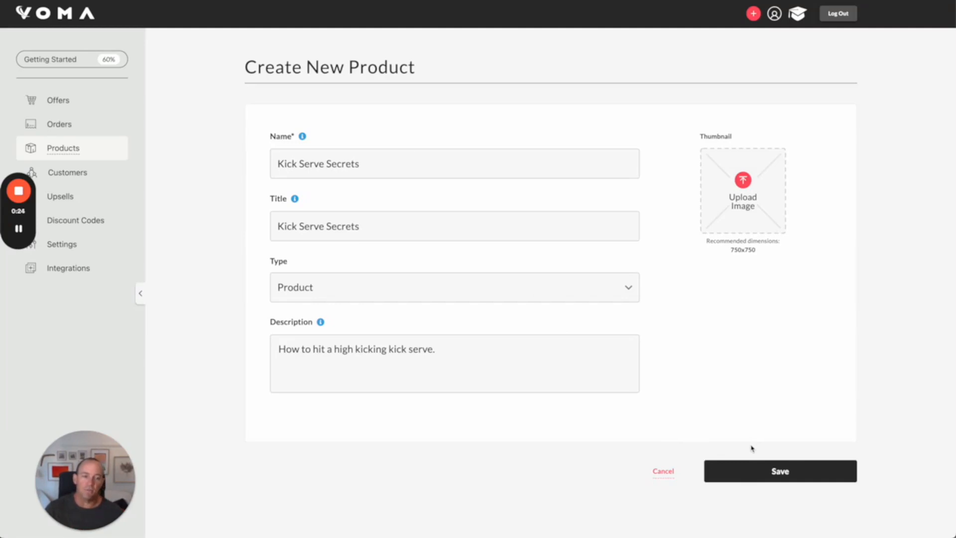
Step: Save the new Kick Serve Secrets product and open its content section
click(765, 474)
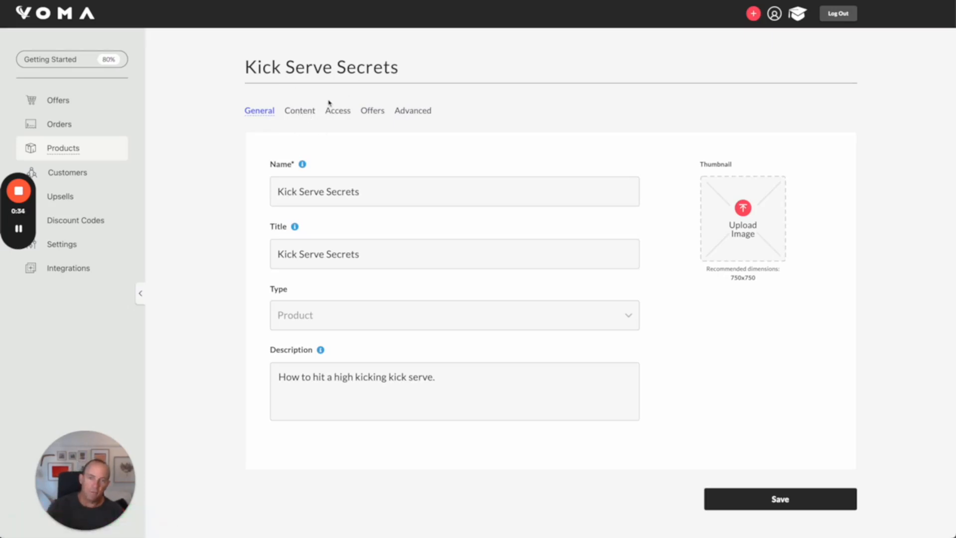
click(300, 114)
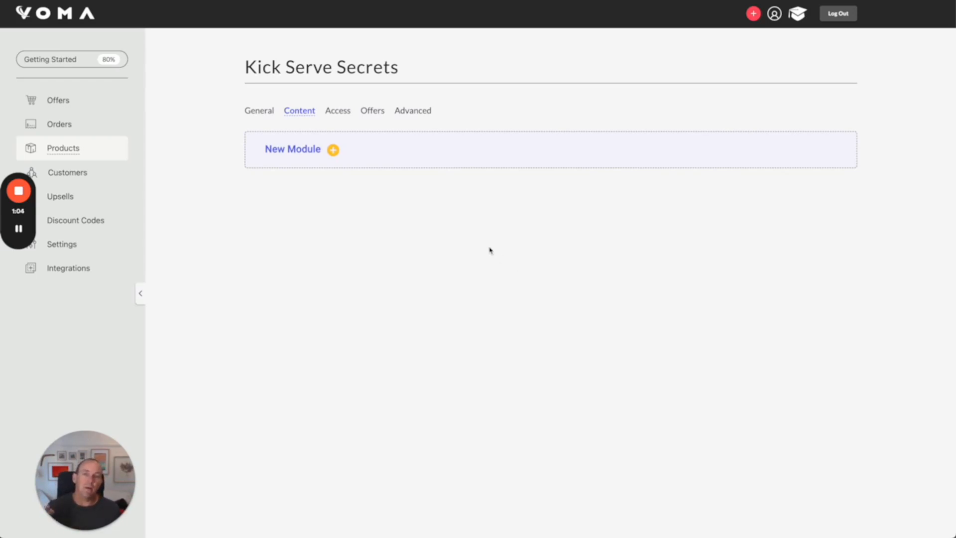
Step: Add a new module named Getting Started
click(333, 152)
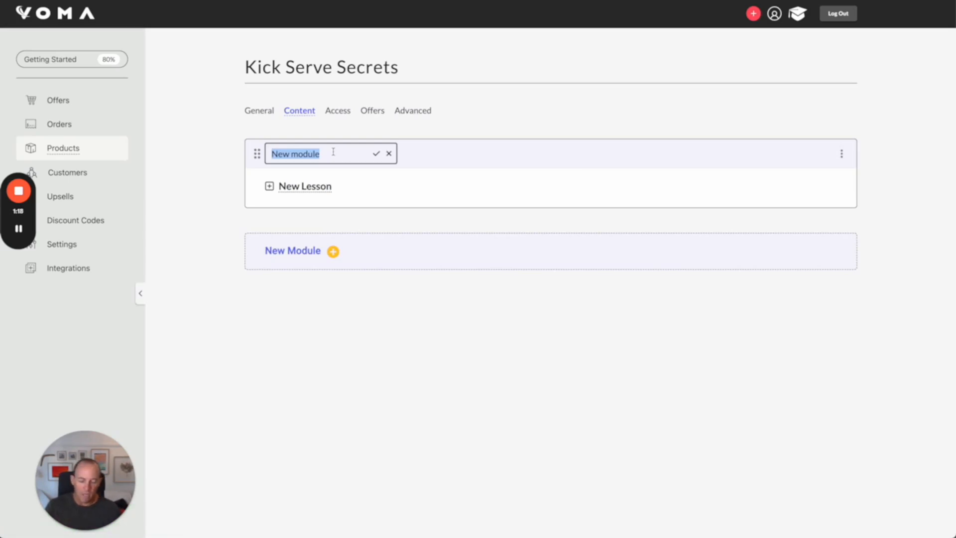
text(Getting Started)
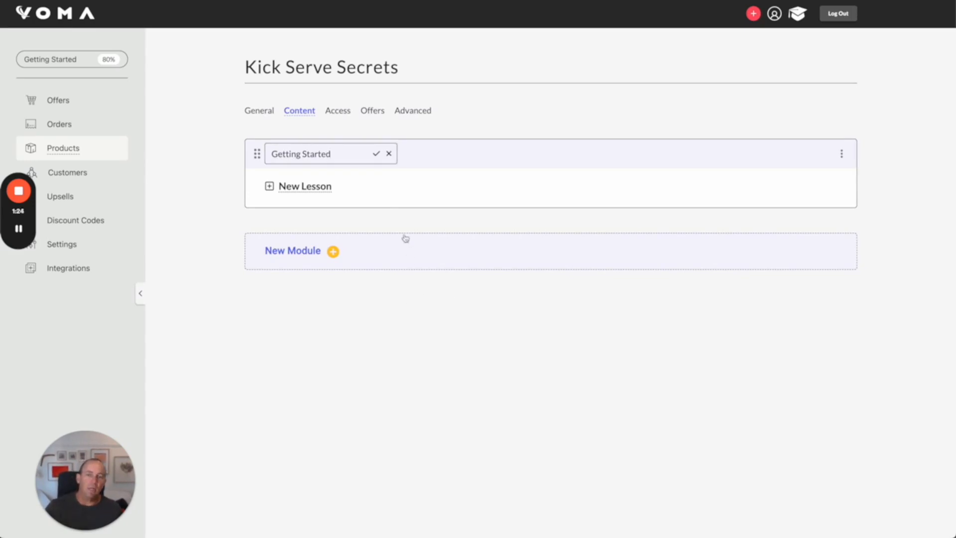
click(377, 154)
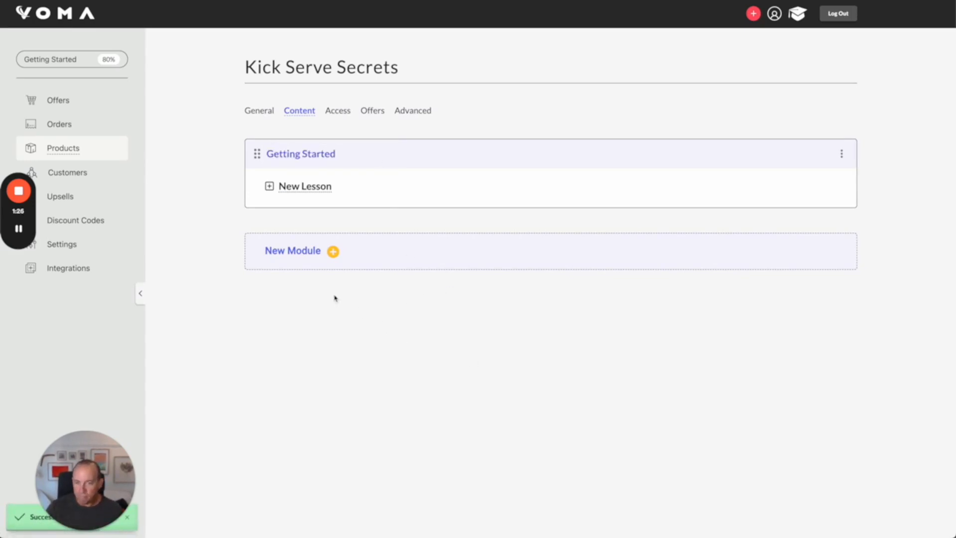
Step: Add a second module named The Toss
click(334, 253)
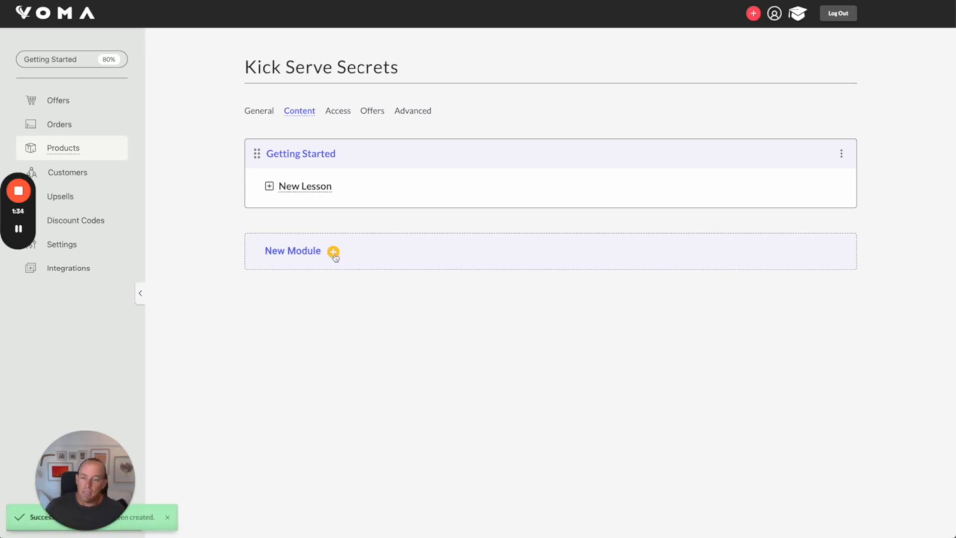
text(The Toss)
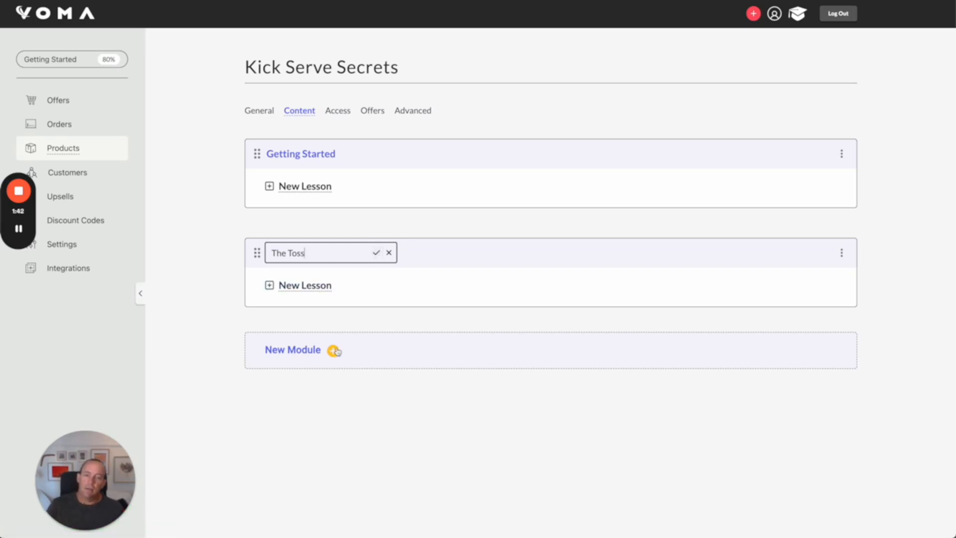
key(Return)
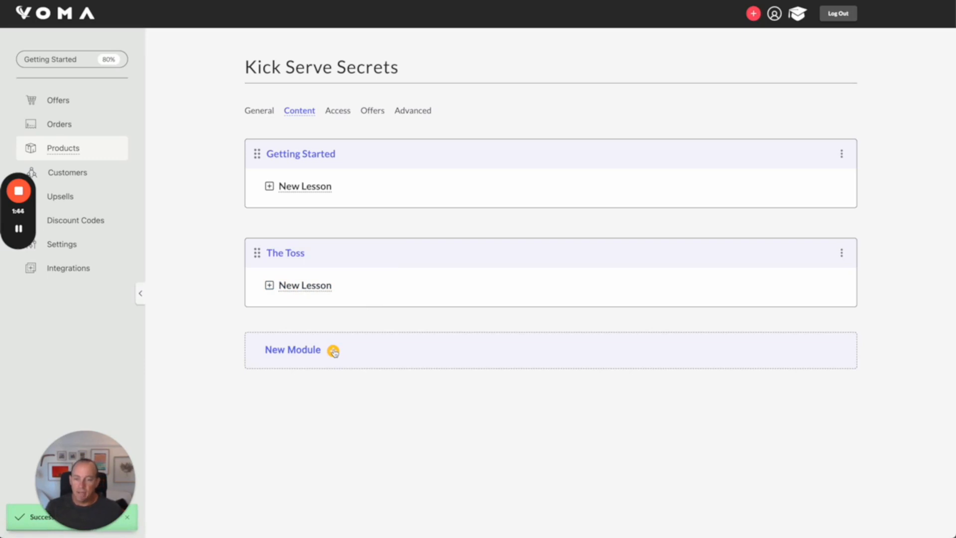
Step: Add a module named Foot Placement and Where to Stand
click(334, 351)
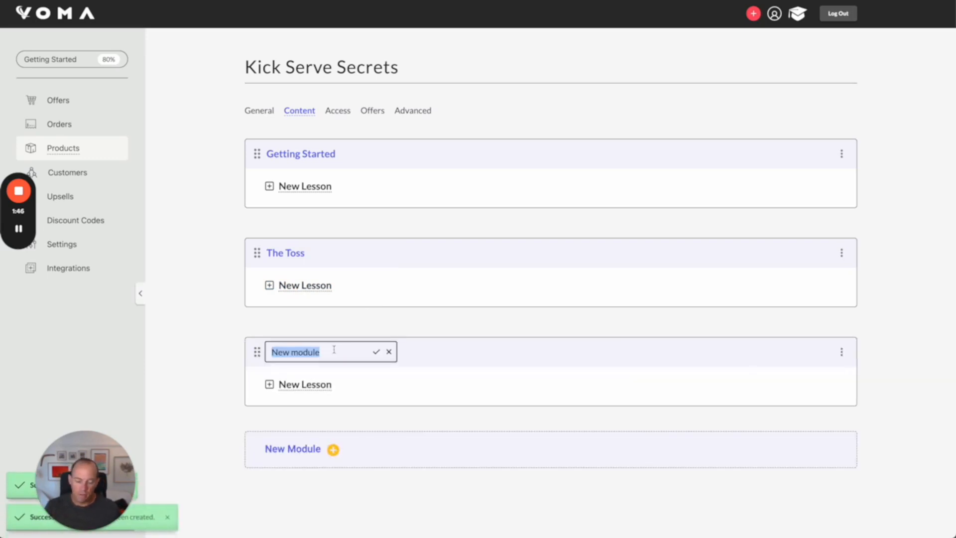
text(Foot Plac)
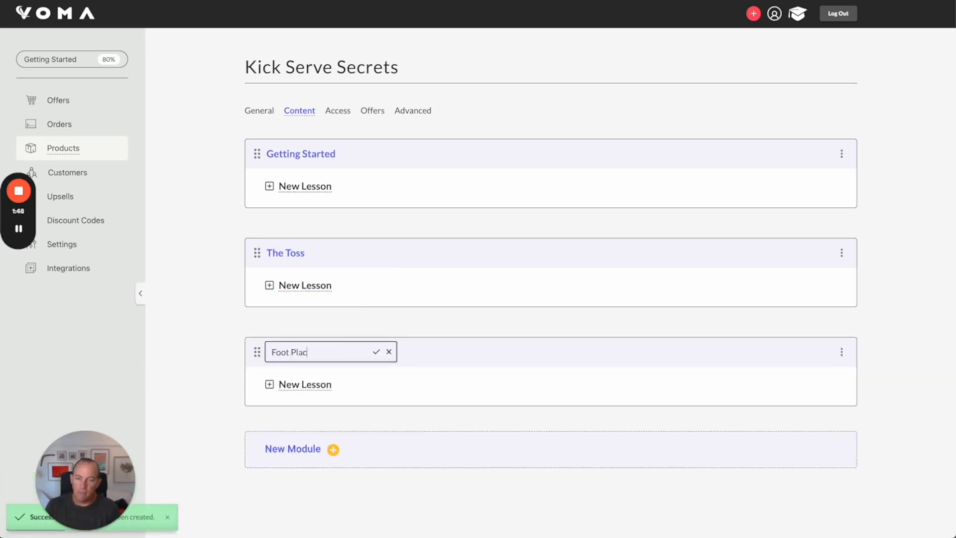
text(ement and Wha)
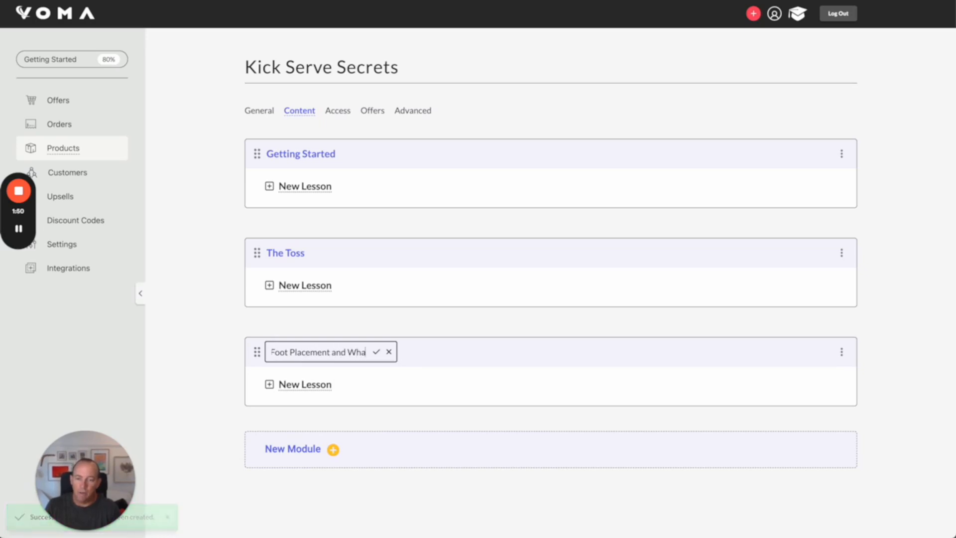
text(re to Stand)
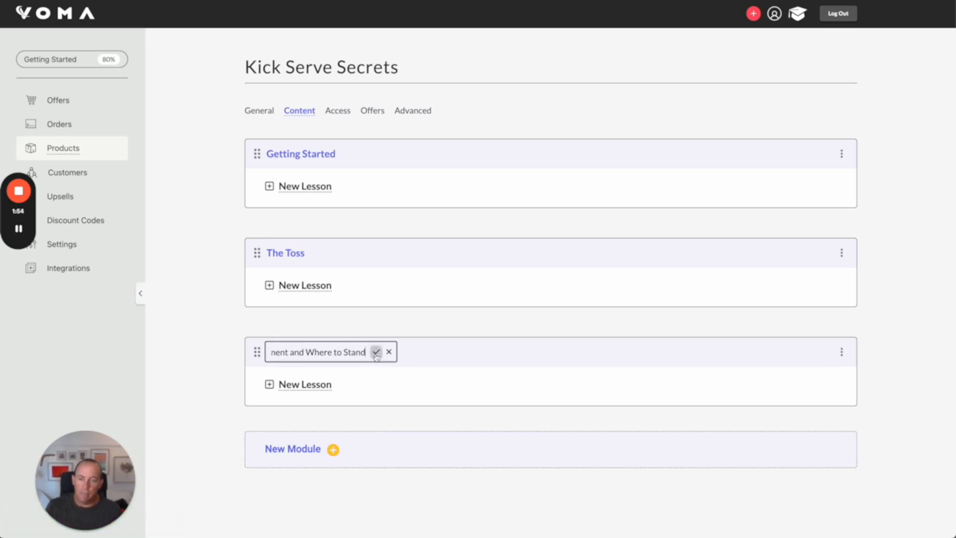
key(Return)
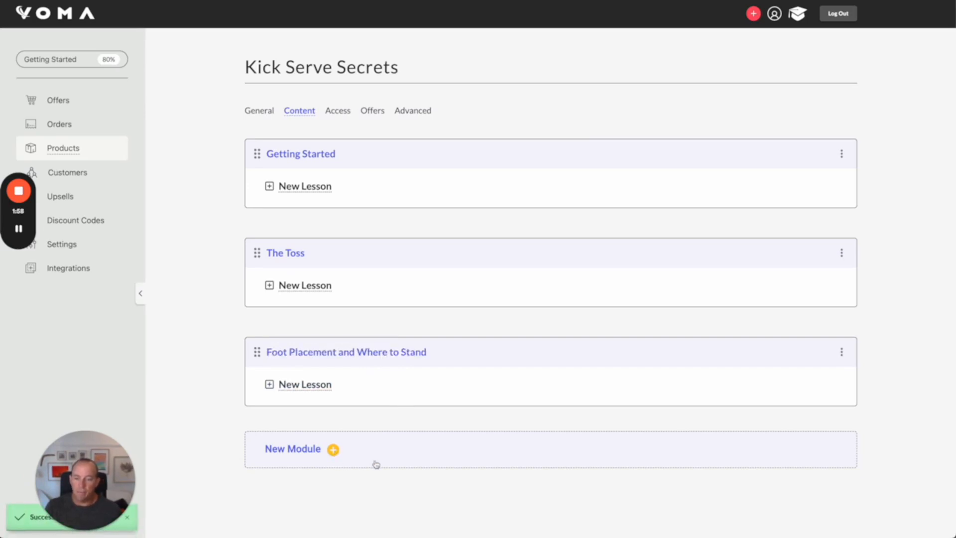
Step: Add a module named The Racquet Motion
click(334, 450)
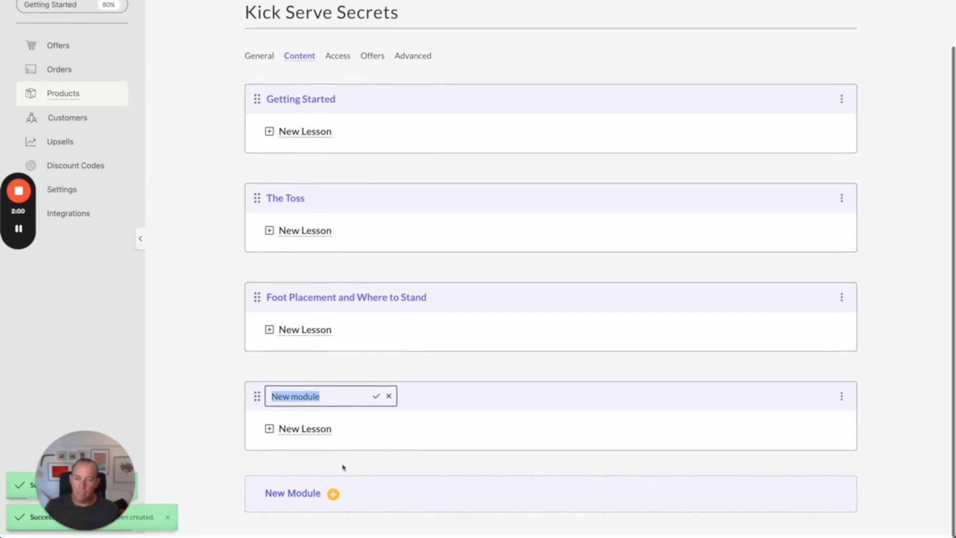
text(The)
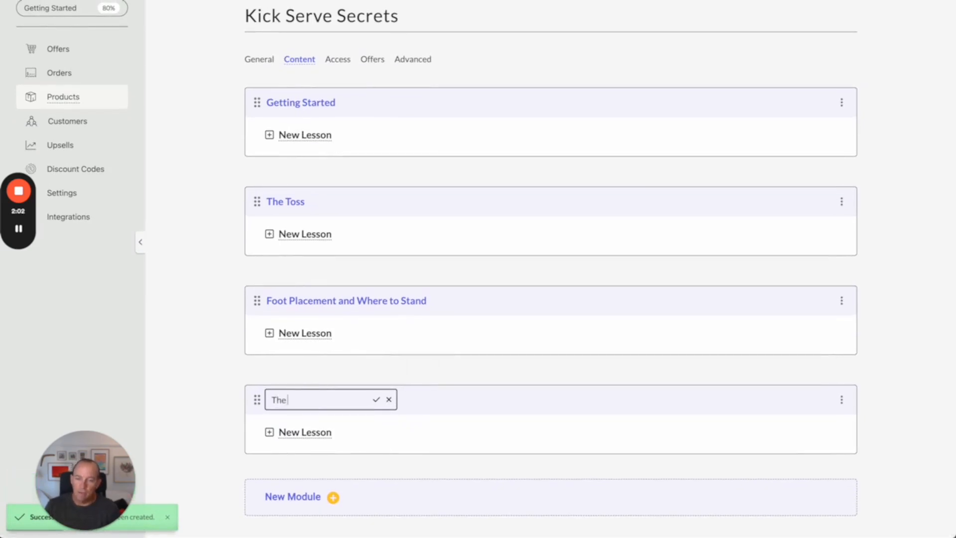
text( Racquet Motion)
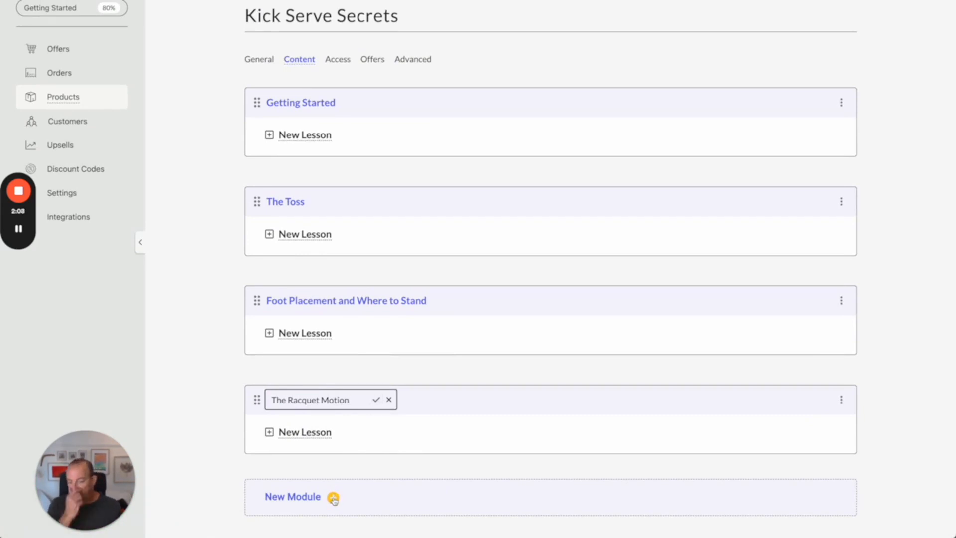
key(Return)
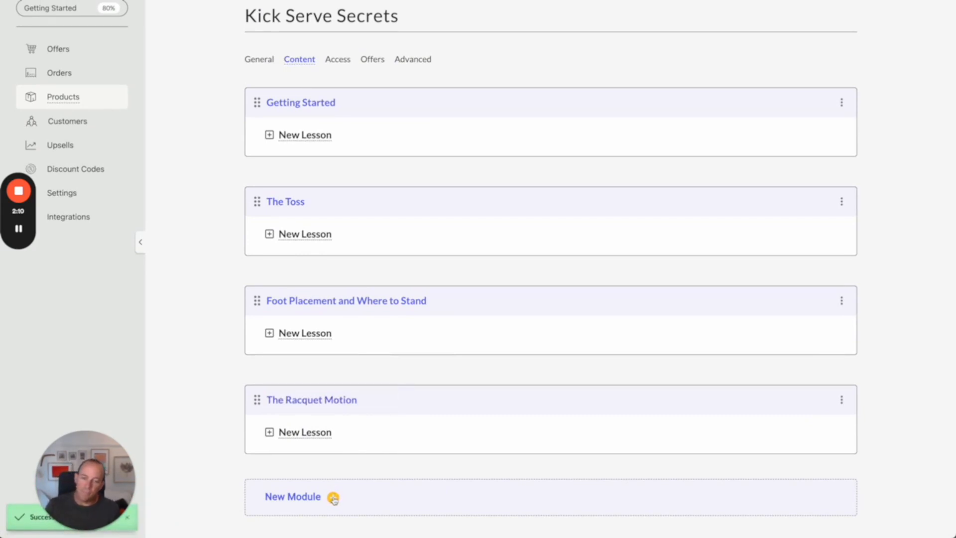
Step: Add a module named Common Mistakes
click(333, 498)
scroll(331, 498, down, 2)
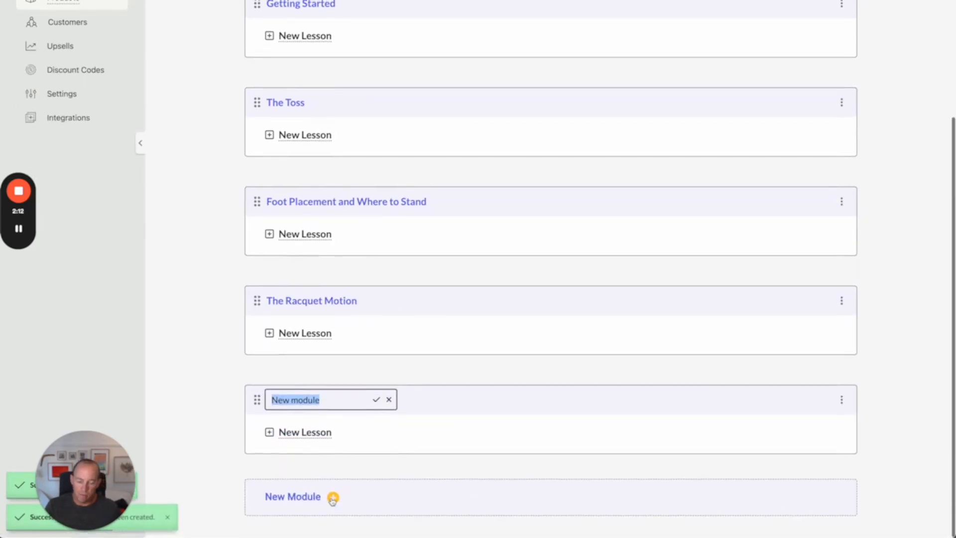
text(Common Mistakes)
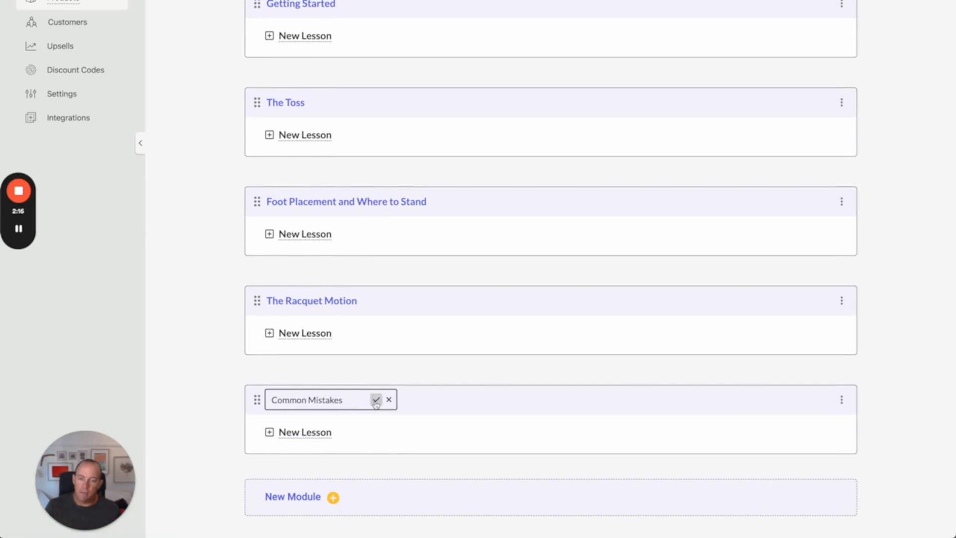
Step: Add a module named First Serve and Second Serve Tips
click(333, 498)
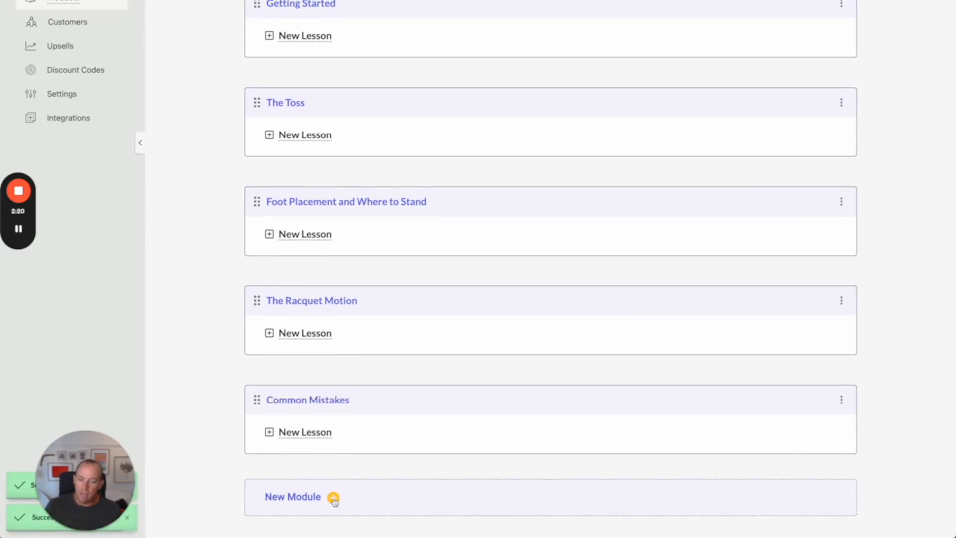
scroll(336, 498, down, 2)
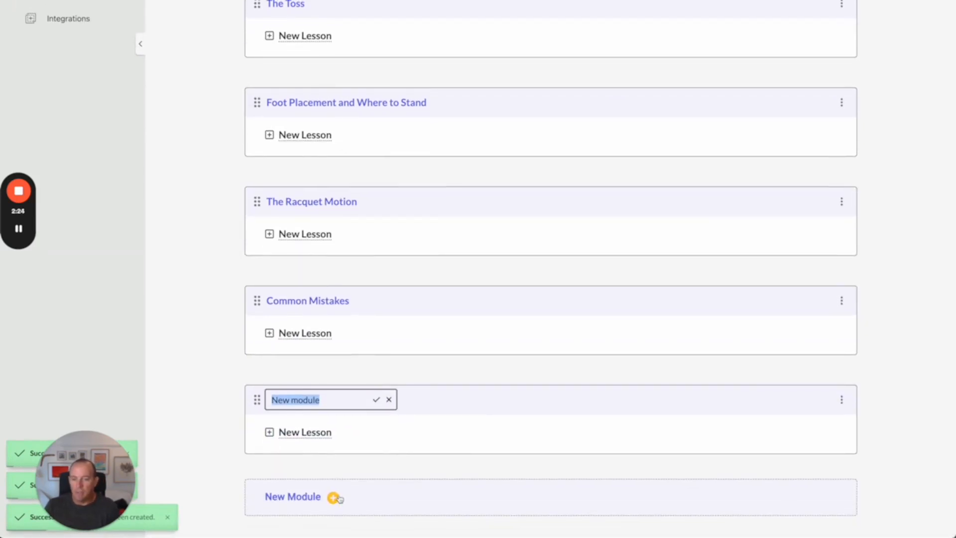
text(First Serve)
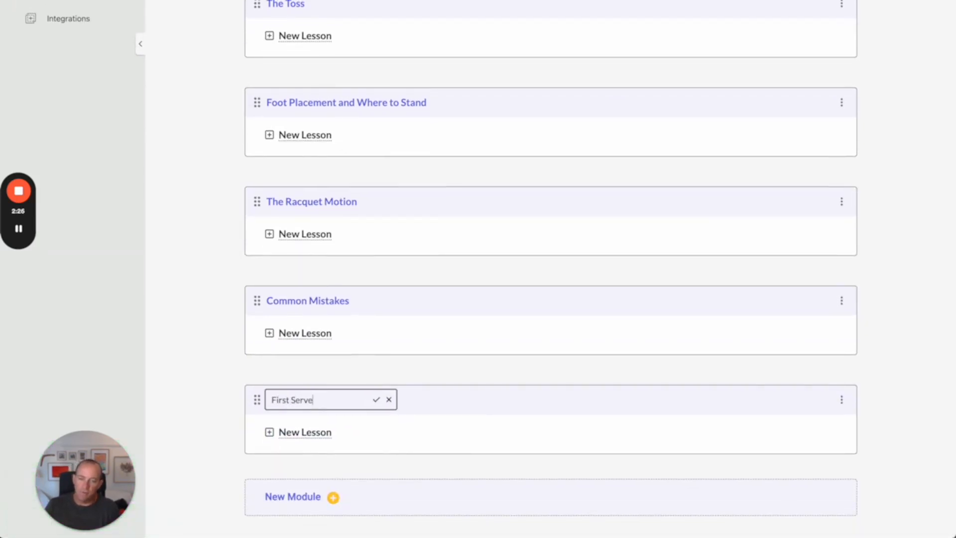
text( Tips and)
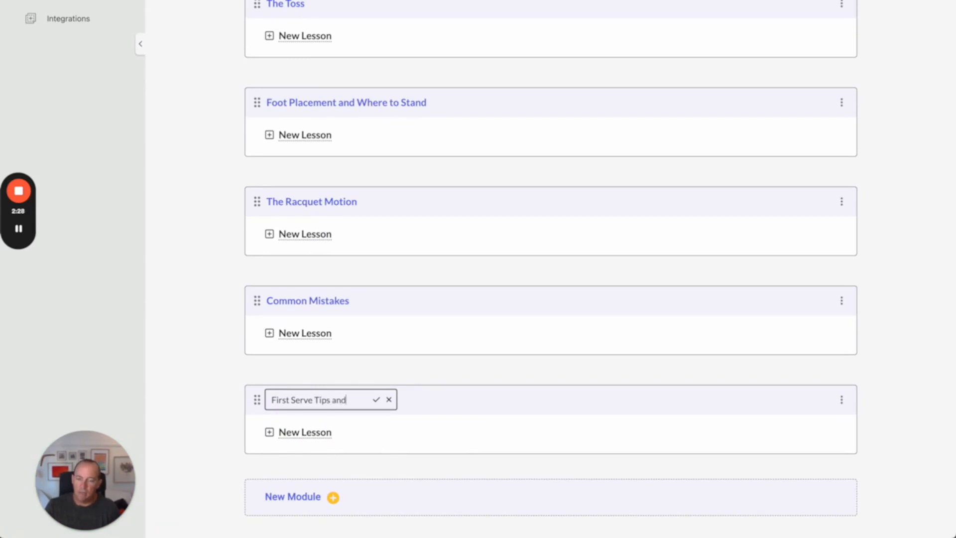
key(BackSpace)
key(BackSpace)
key(BackSpace)
key(BackSpace)
key(BackSpace)
key(BackSpace)
key(BackSpace)
key(BackSpace)
key(BackSpace)
text(and)
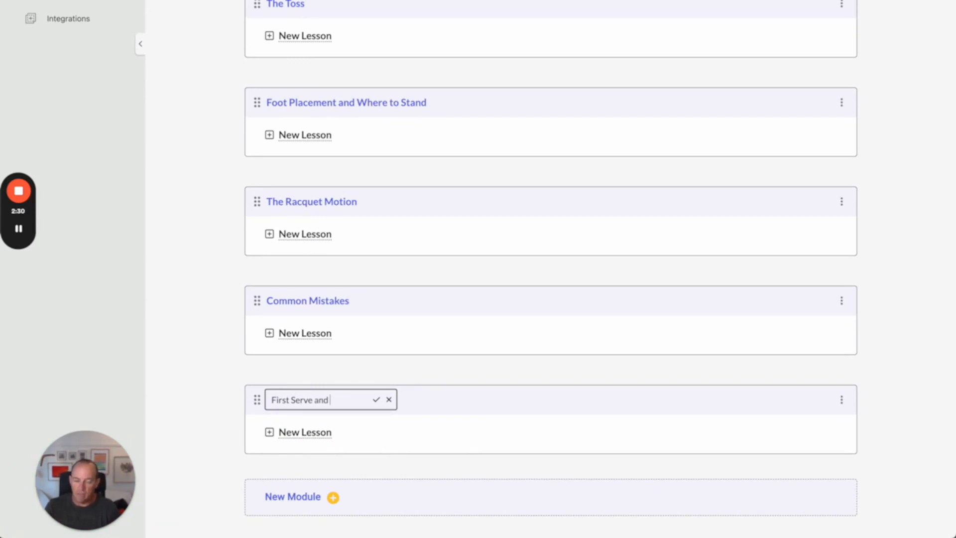
text( Second Serve T)
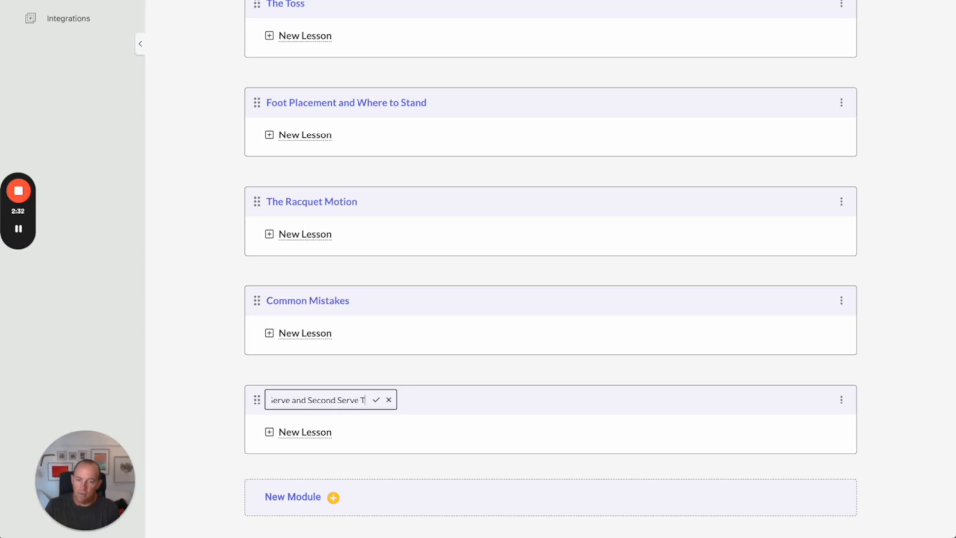
text(ips)
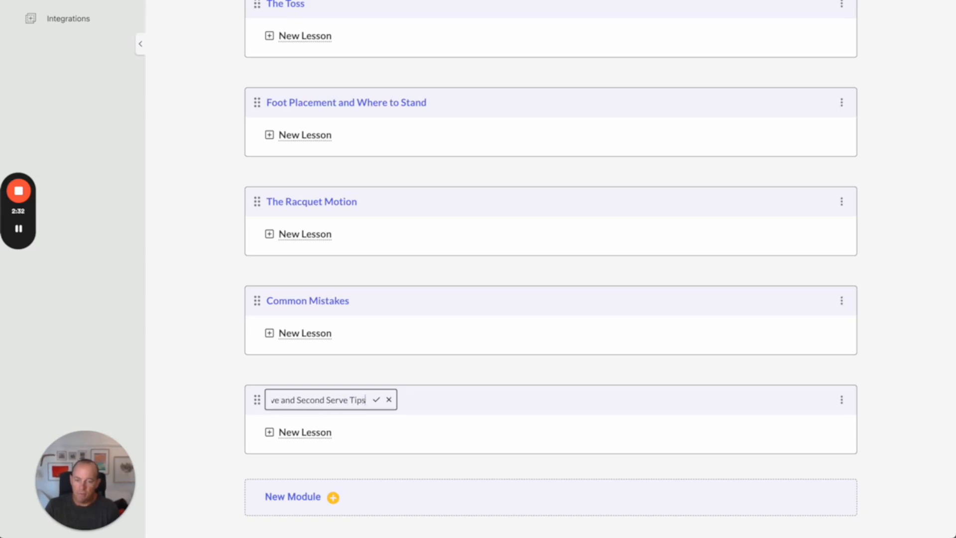
click(377, 401)
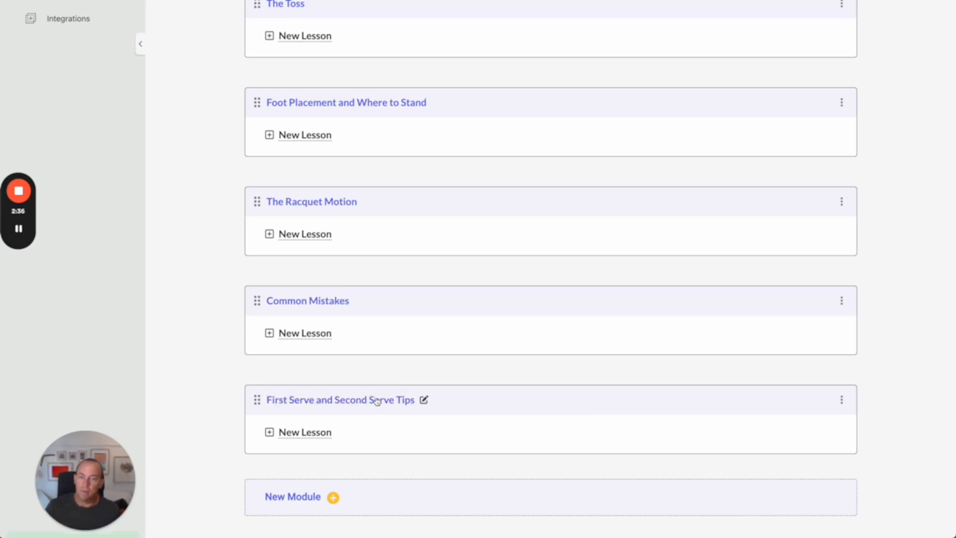
Step: Add a module named Final Thoughts
click(344, 497)
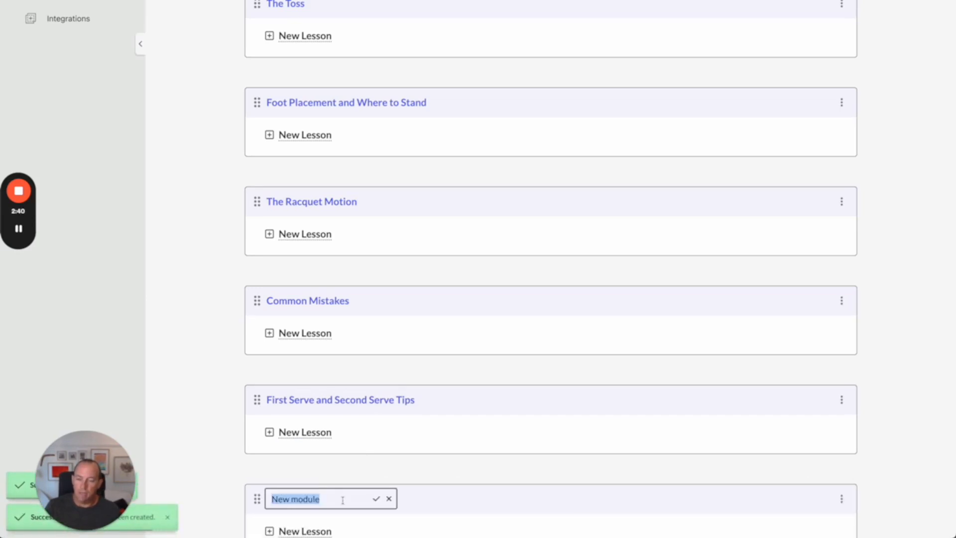
scroll(342, 500, down, 2)
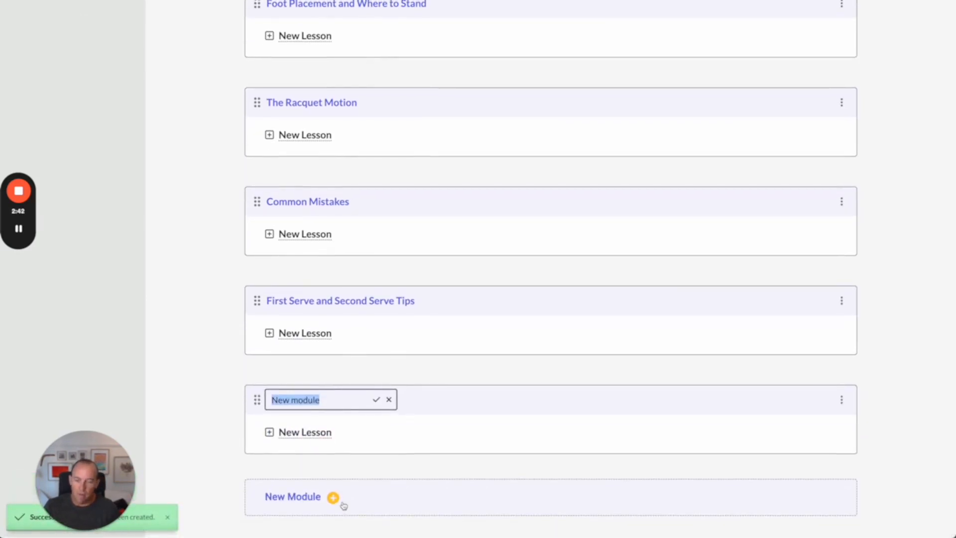
text(Final Thoughts)
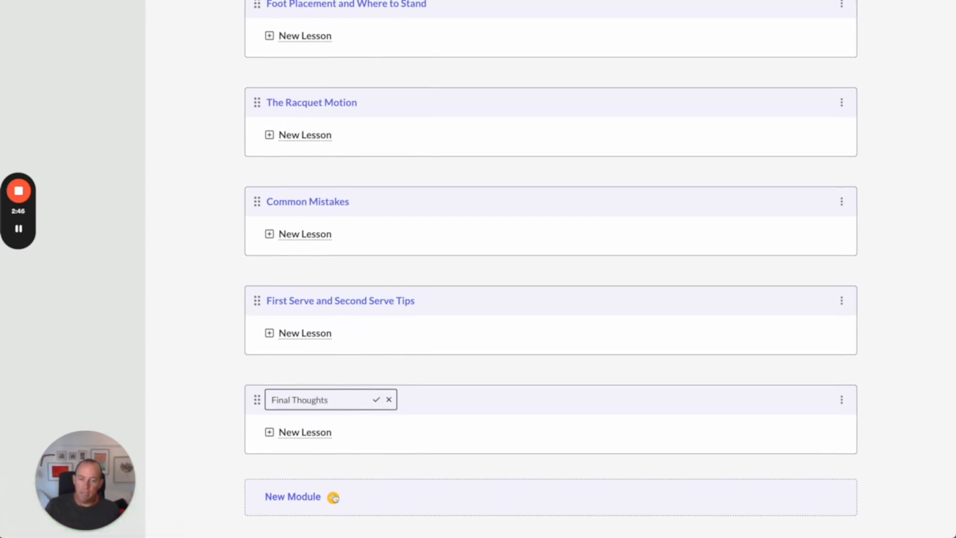
key(Return)
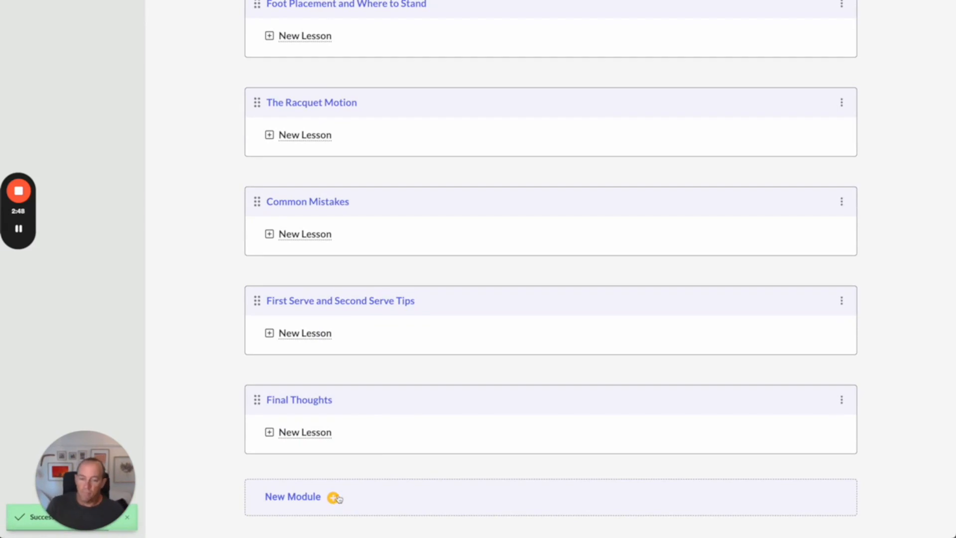
Step: Add a final module named Bonus Interviews
click(333, 497)
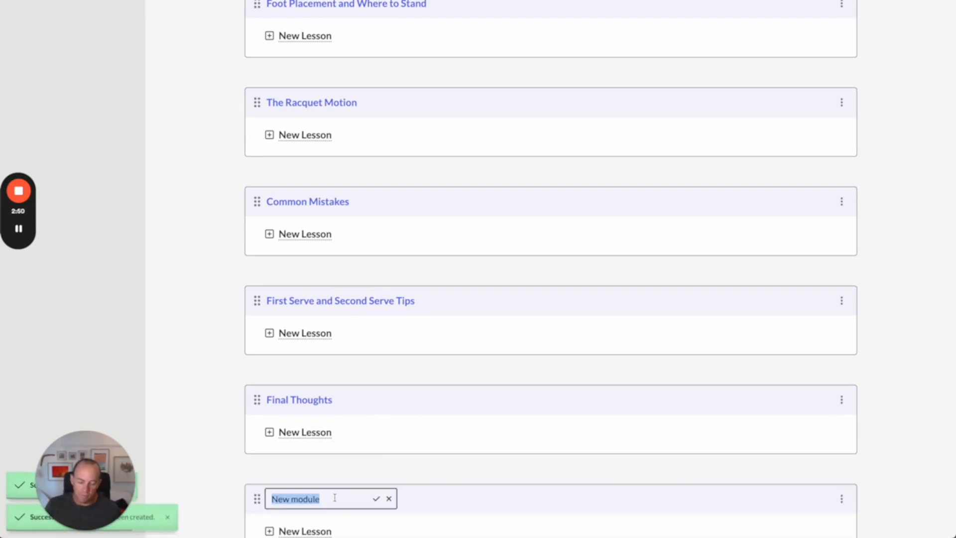
text(Bonus Interviews)
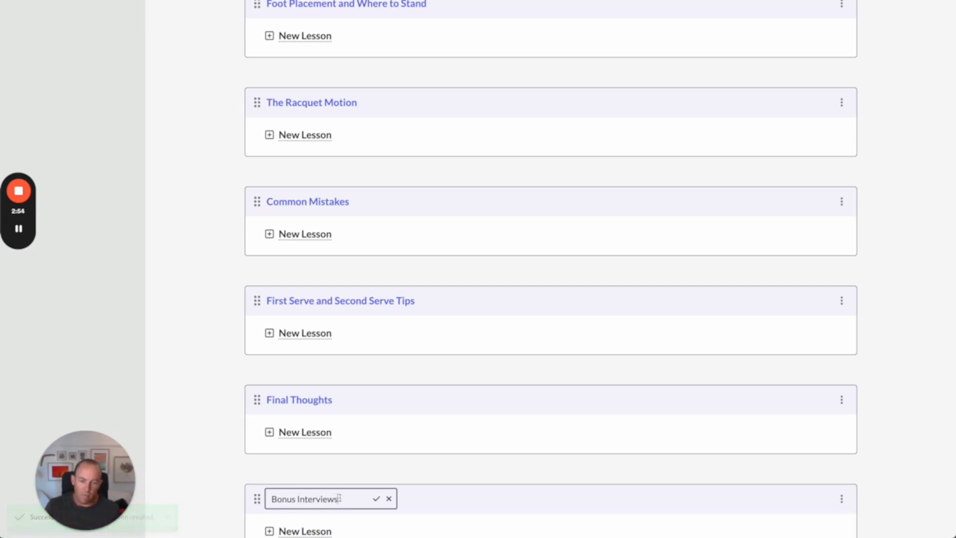
key(Return)
scroll(333, 455, up, 7)
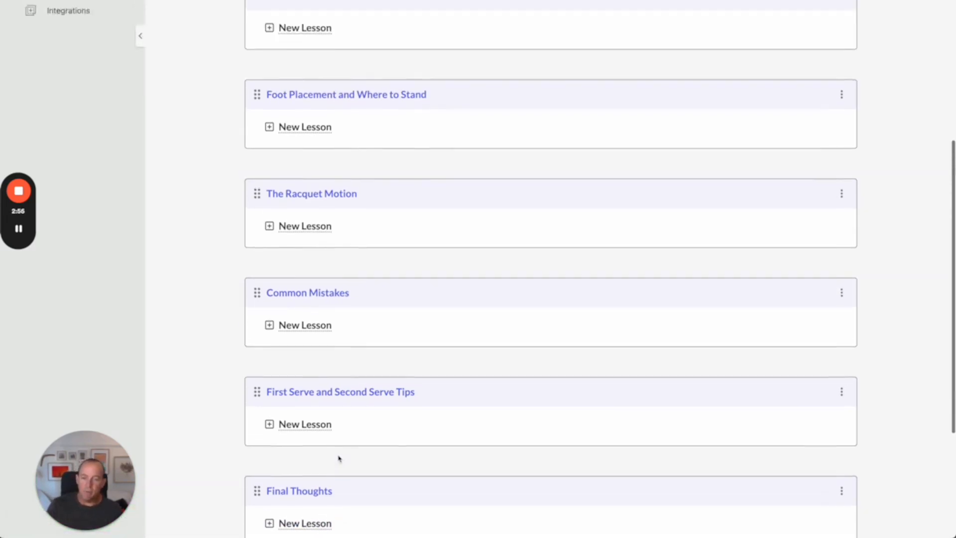
scroll(339, 456, down, 3)
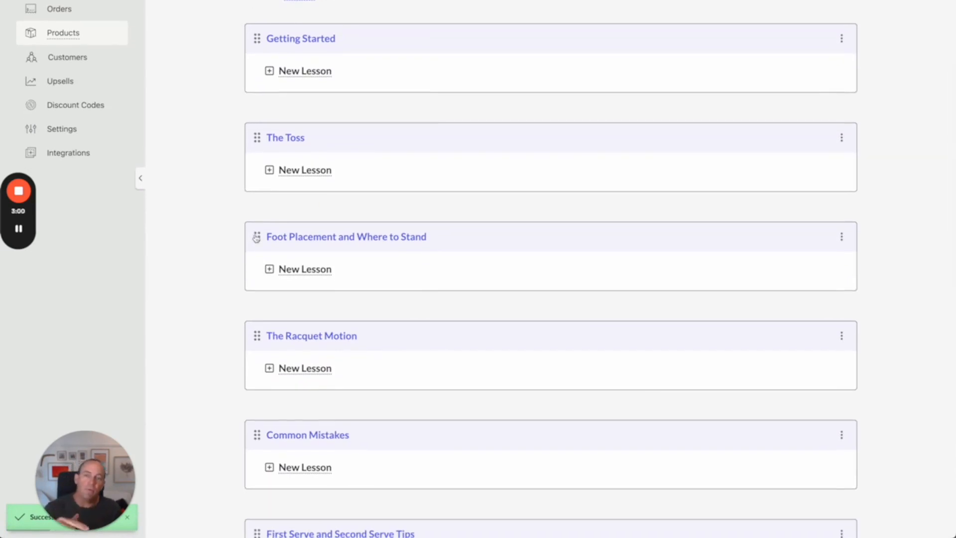
Step: Move the Foot Placement and Where to Stand module above The Toss module
drag(257, 238, 262, 138)
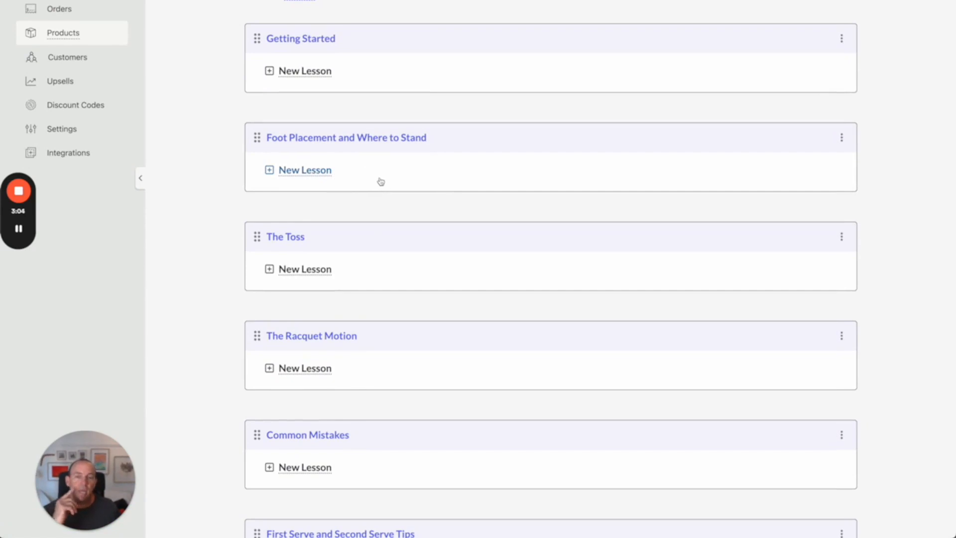
scroll(359, 205, up, 2)
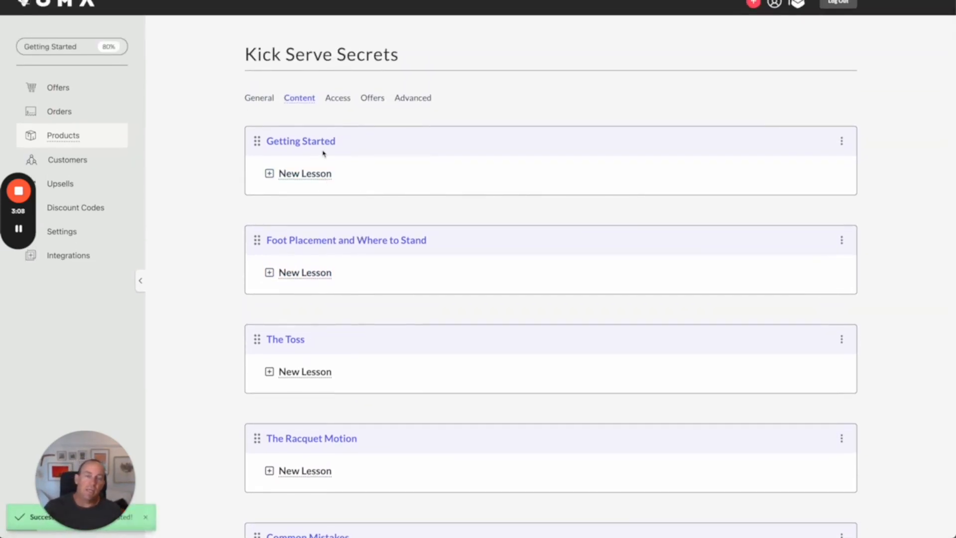
scroll(328, 177, down, 4)
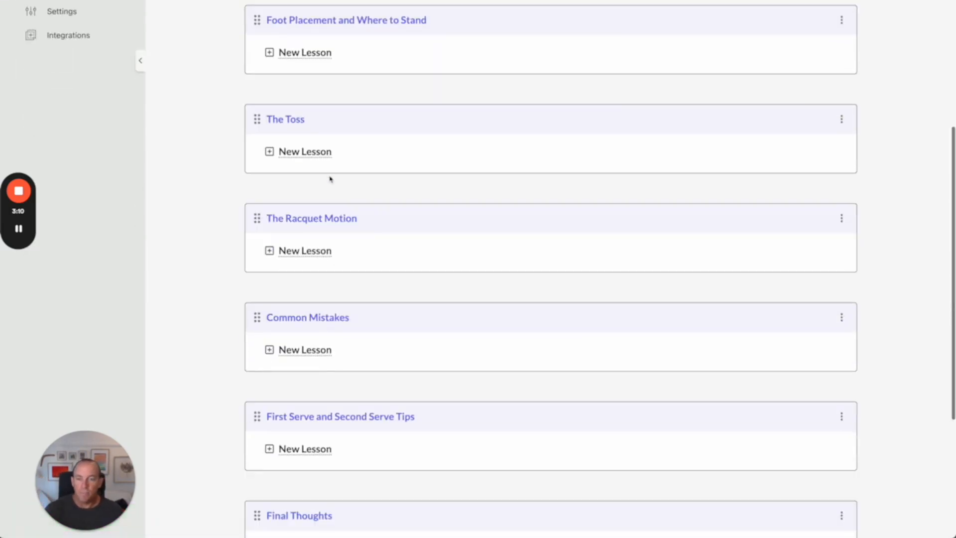
scroll(331, 179, up, 3)
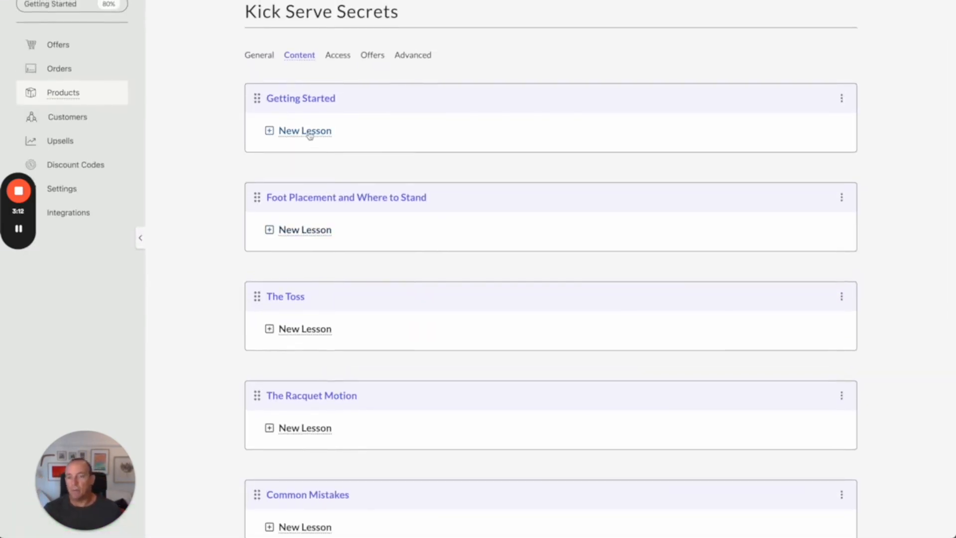
Step: Add a lesson named Watch This First to the Getting Started module
click(357, 140)
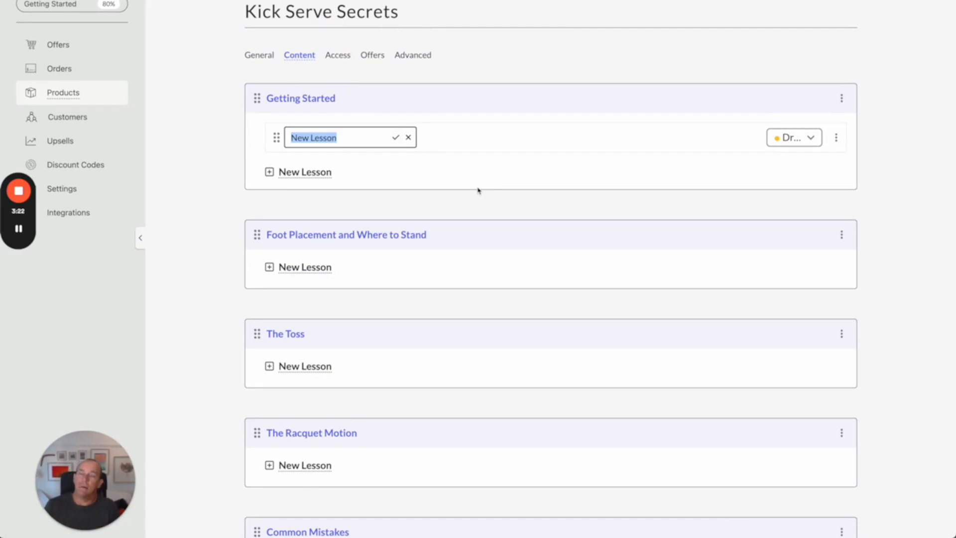
text(Watch This First)
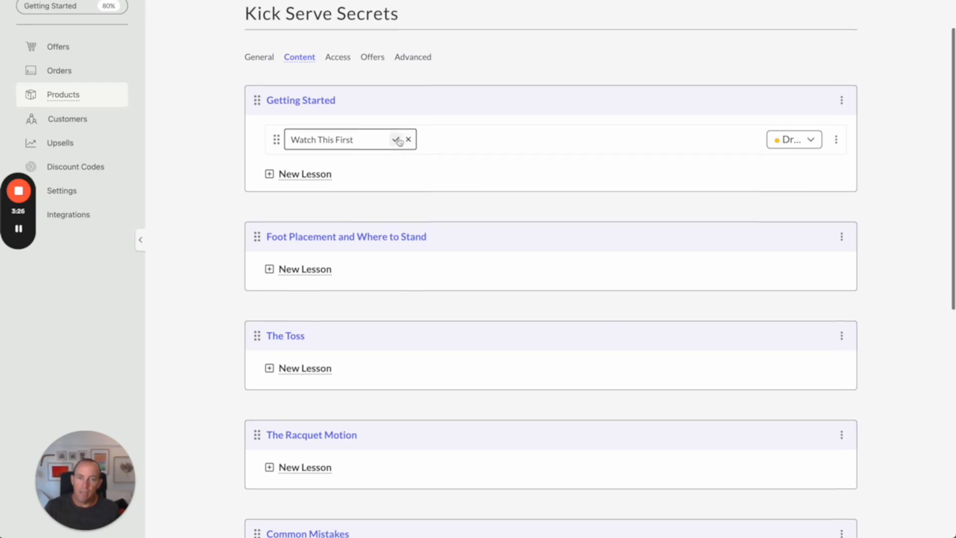
key(Return)
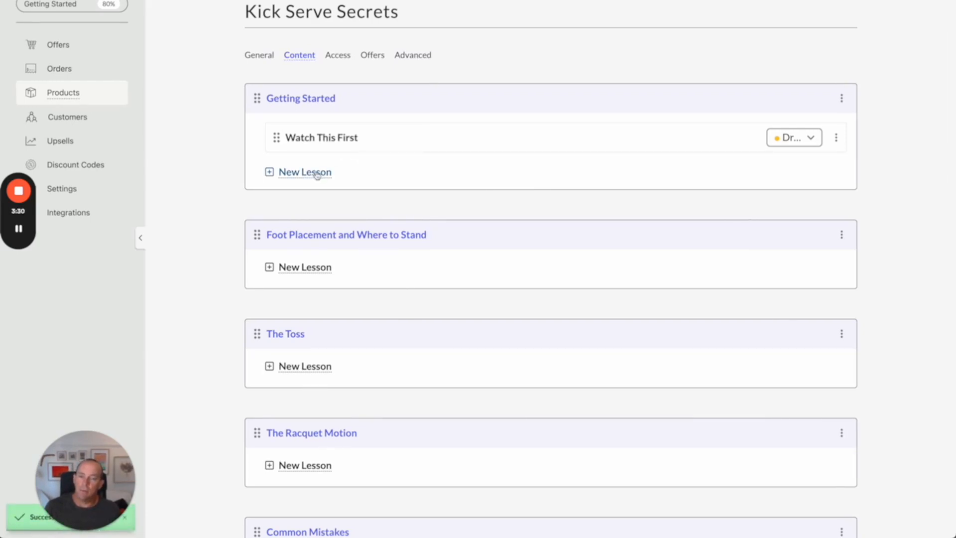
Step: Add a second Getting Started lesson named Where to Get Help
click(319, 174)
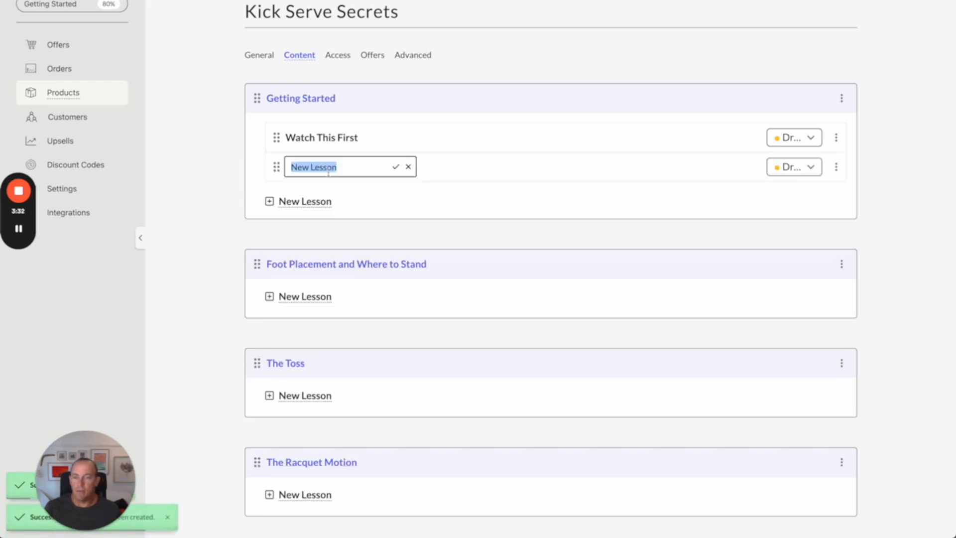
text(W)
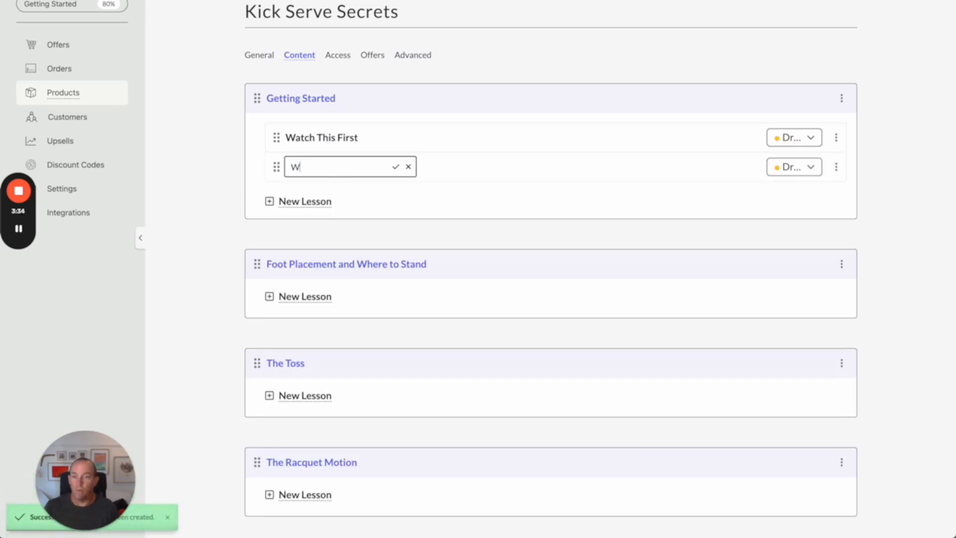
text(here to Get Help)
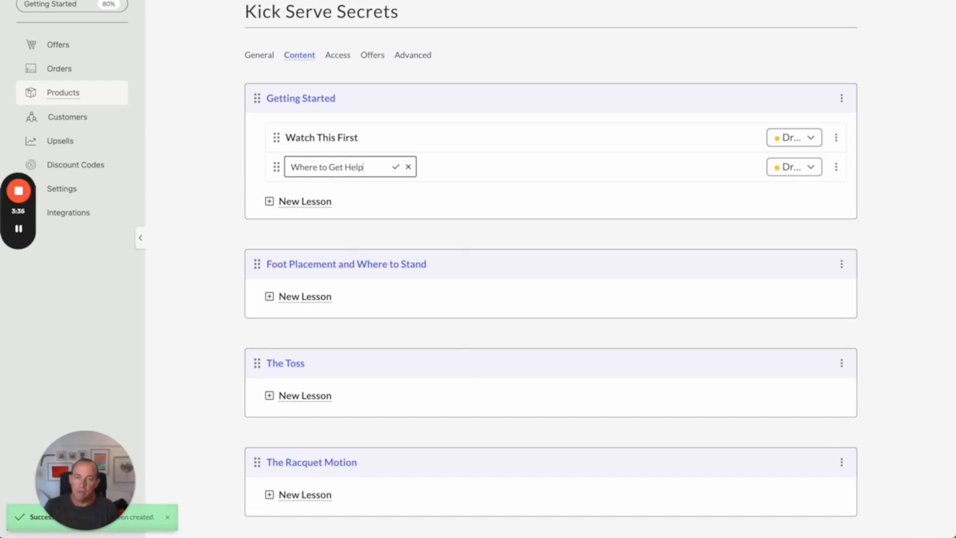
click(395, 167)
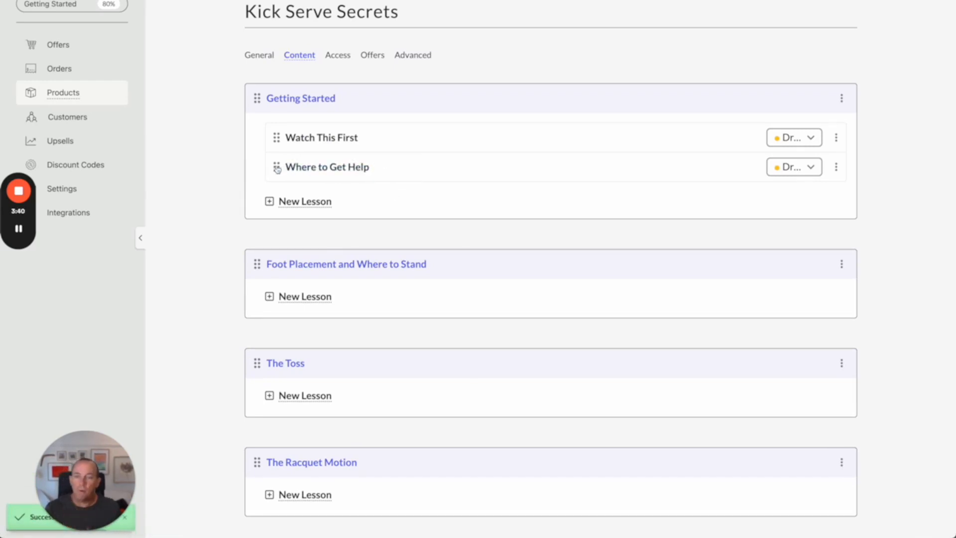
mouse_move(276, 166)
mouse_down()
mouse_move(273, 131)
mouse_move(277, 180)
mouse_up()
Step: Add a lesson named Mistakes to Avoid to The Toss module
scroll(303, 207, down, 2)
scroll(303, 207, down, 1)
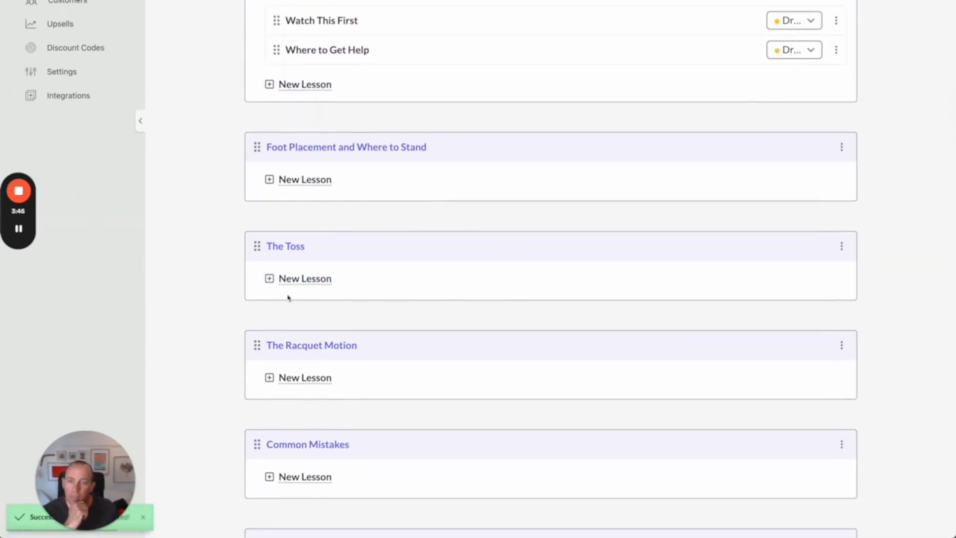
click(331, 280)
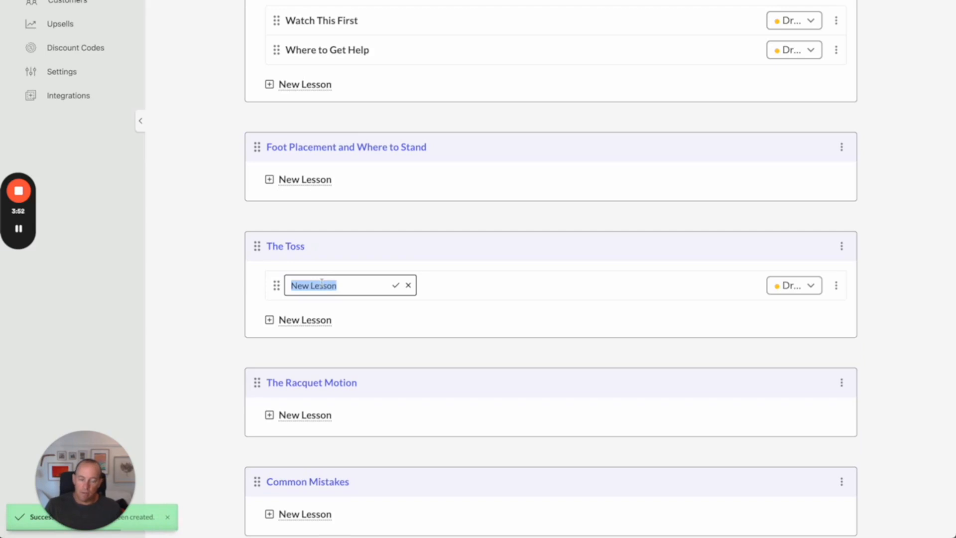
text(Mistakes to Avoid)
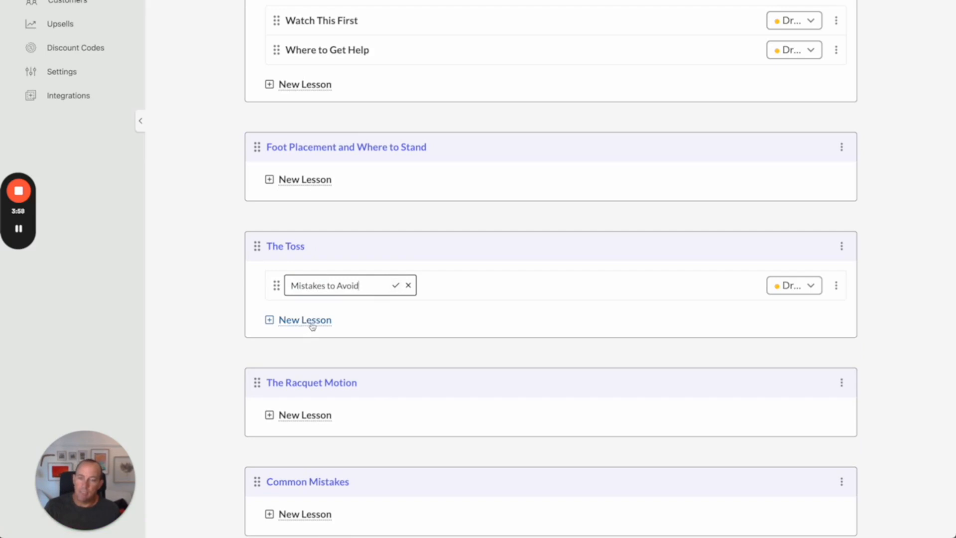
key(Return)
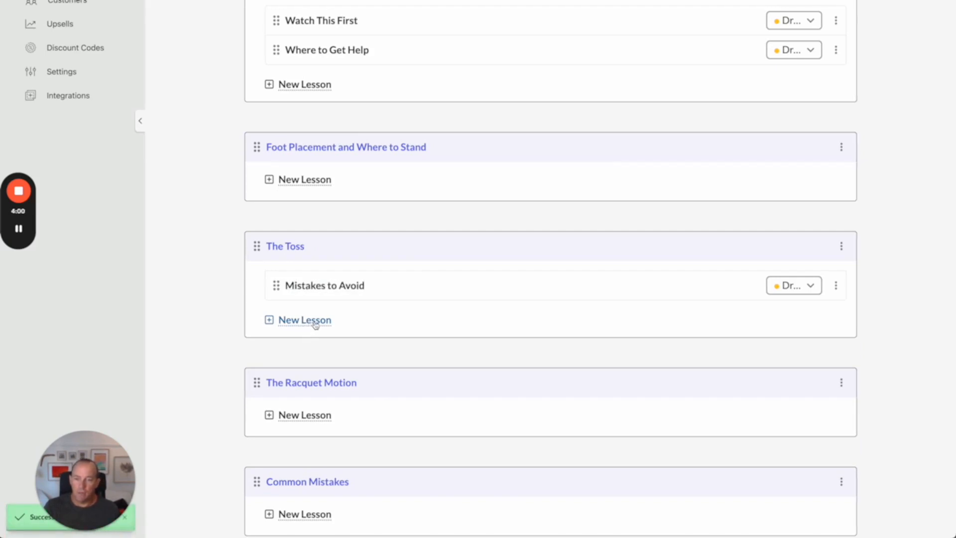
Step: Add a lesson named Drills to The Toss module
click(315, 324)
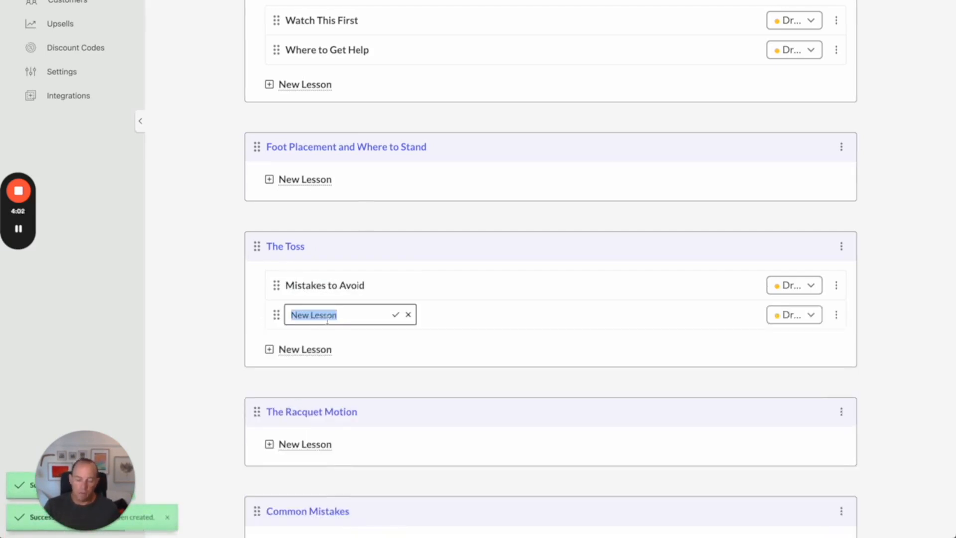
text(Drills)
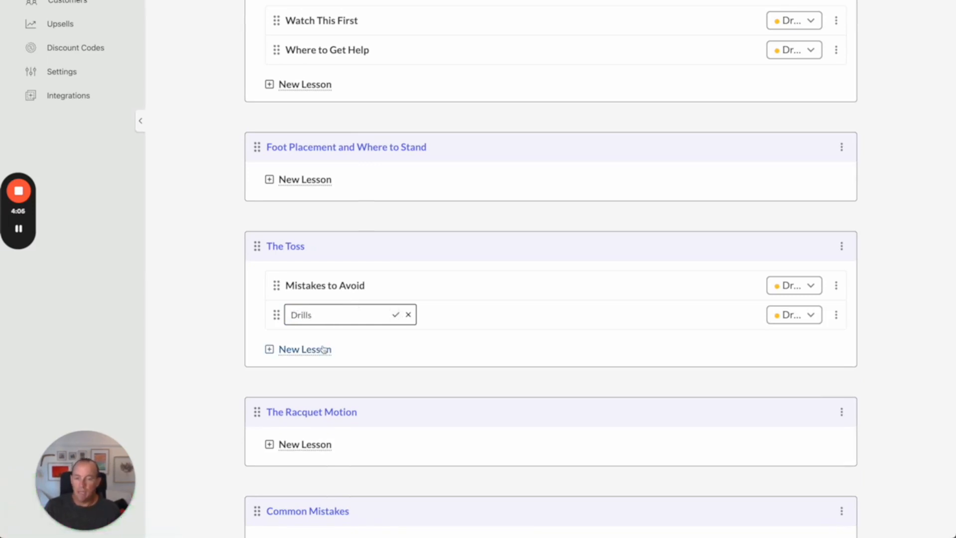
key(Return)
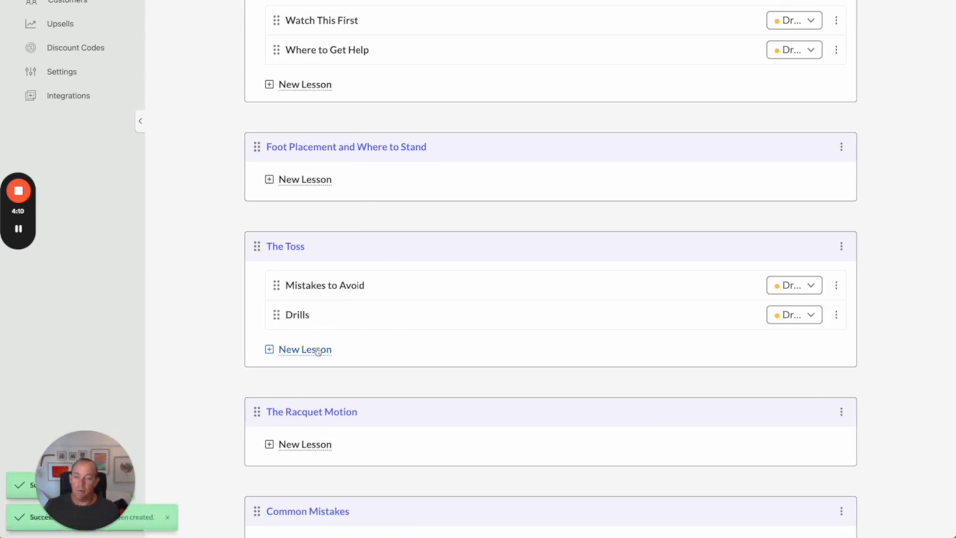
Step: Add a lesson named The Secret Kung Fu Grip for the Perfect Toss to The Toss module
click(318, 352)
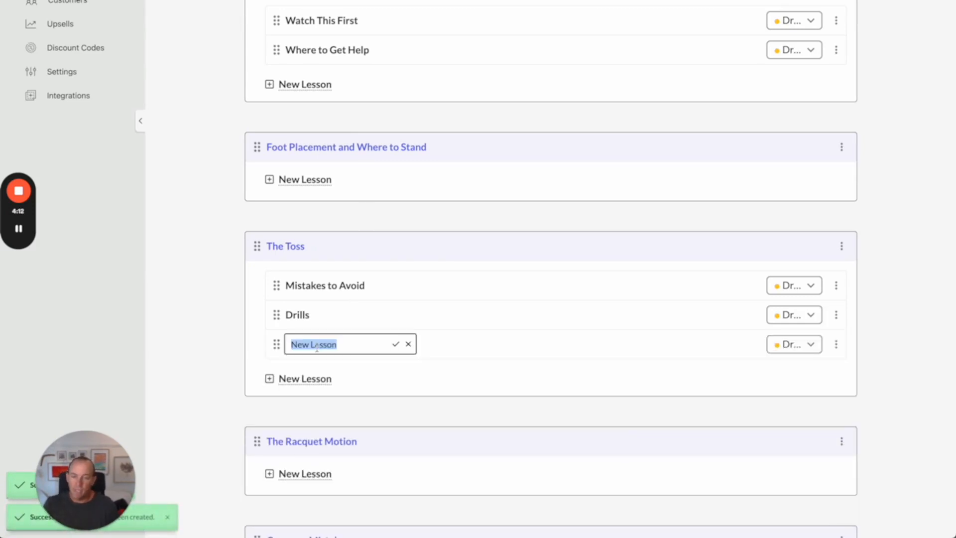
text(The Scr)
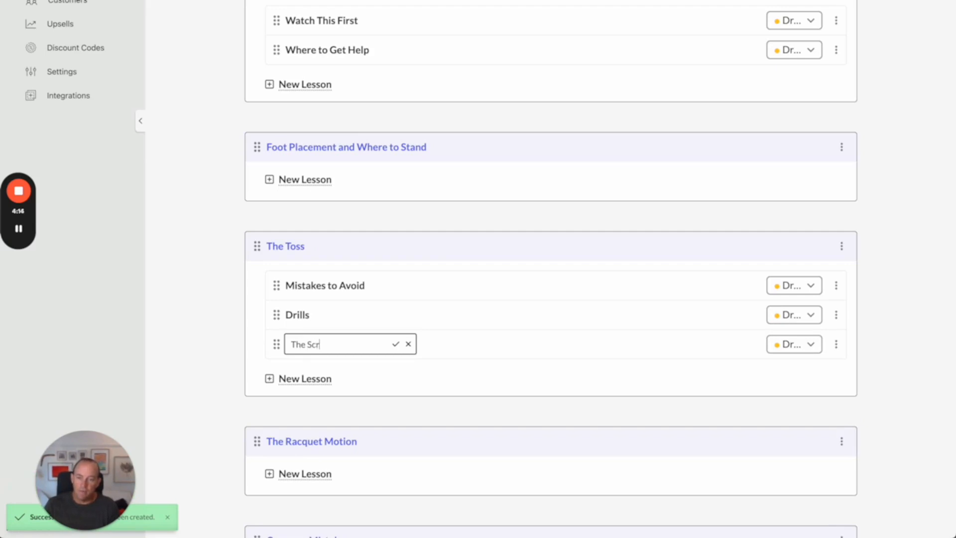
key(BackSpace)
key(BackSpace)
text(ecret)
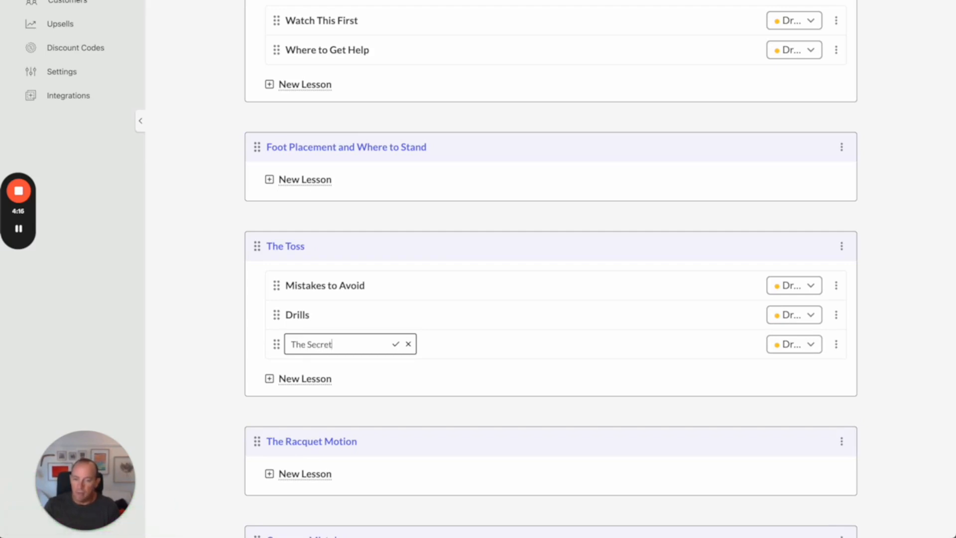
text( Kung Fu Grip)
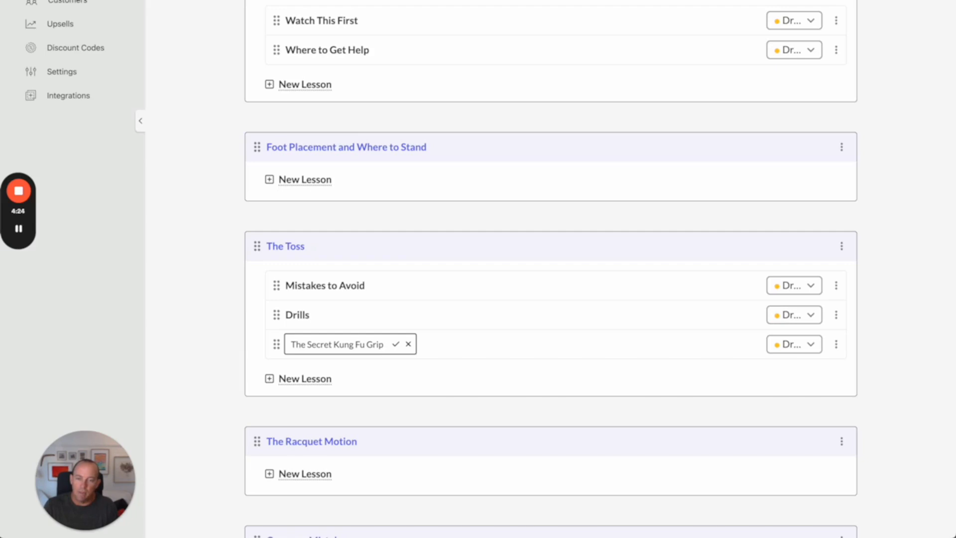
text(for the Perfe)
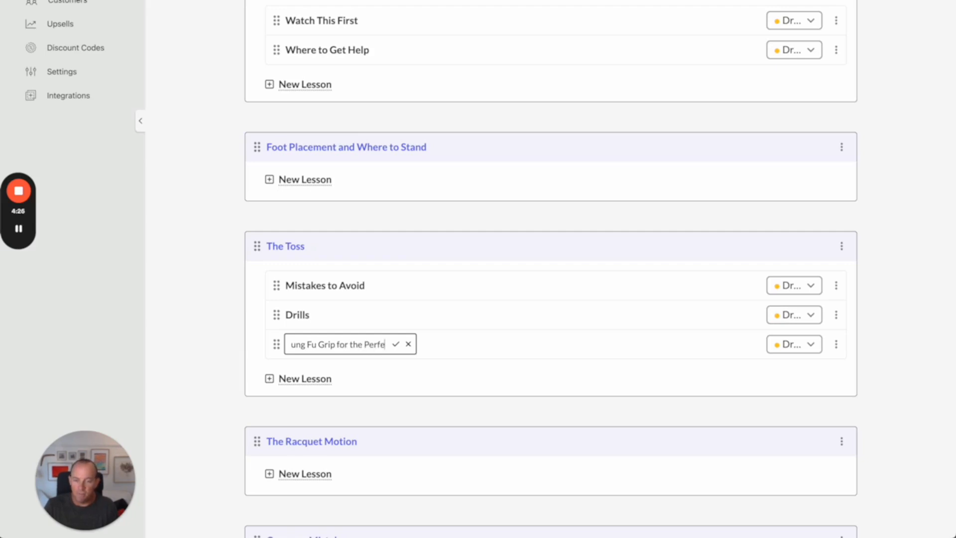
text(ct Toss)
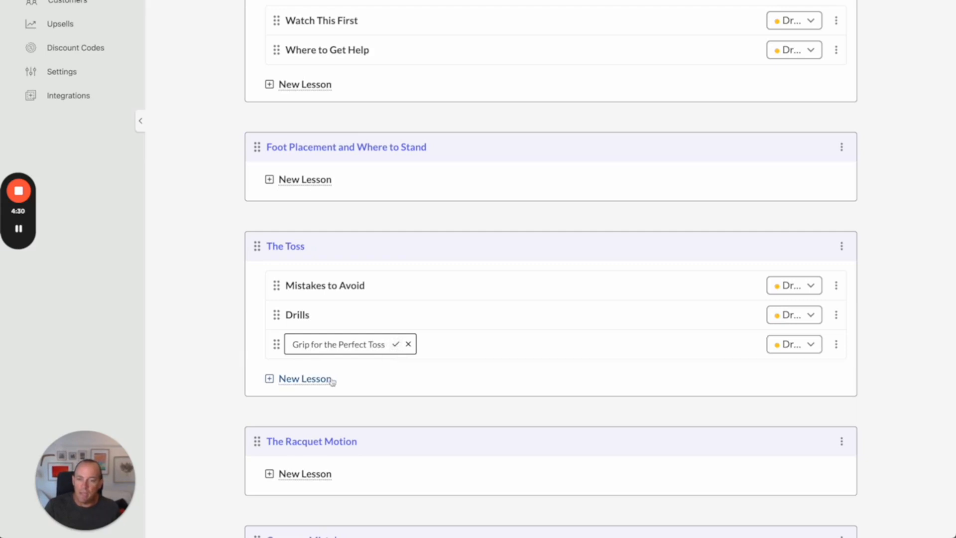
key(Return)
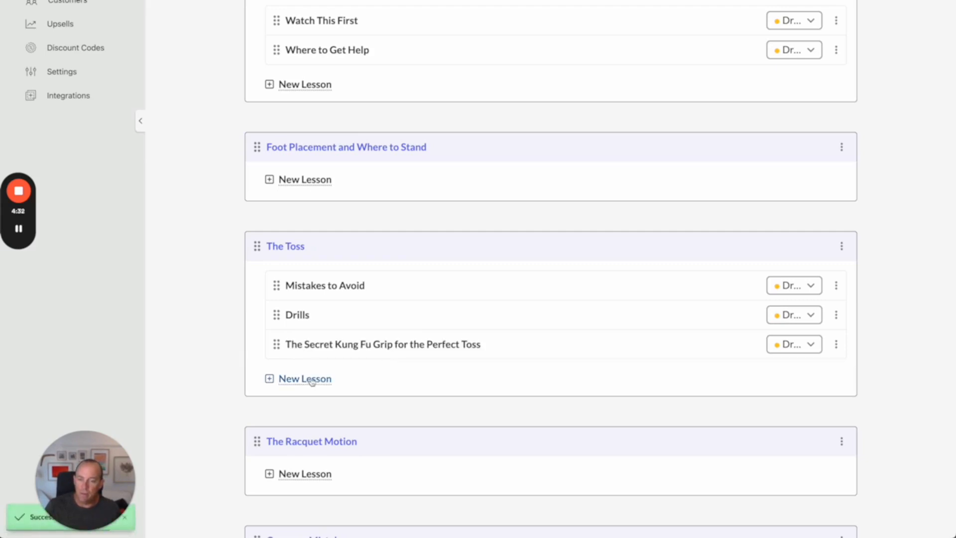
Step: Add a lesson named The Rainbow Toss Revealed to The Toss module
click(311, 381)
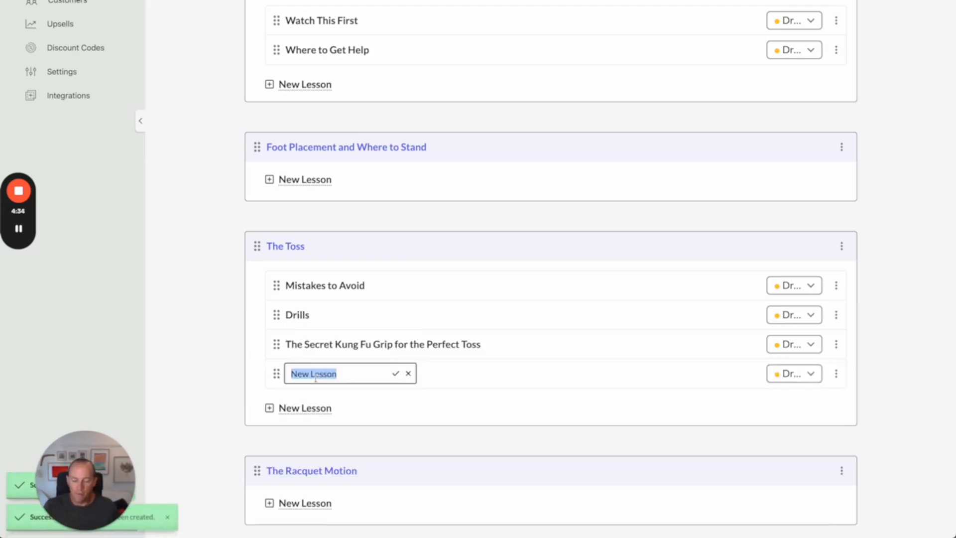
text(T)
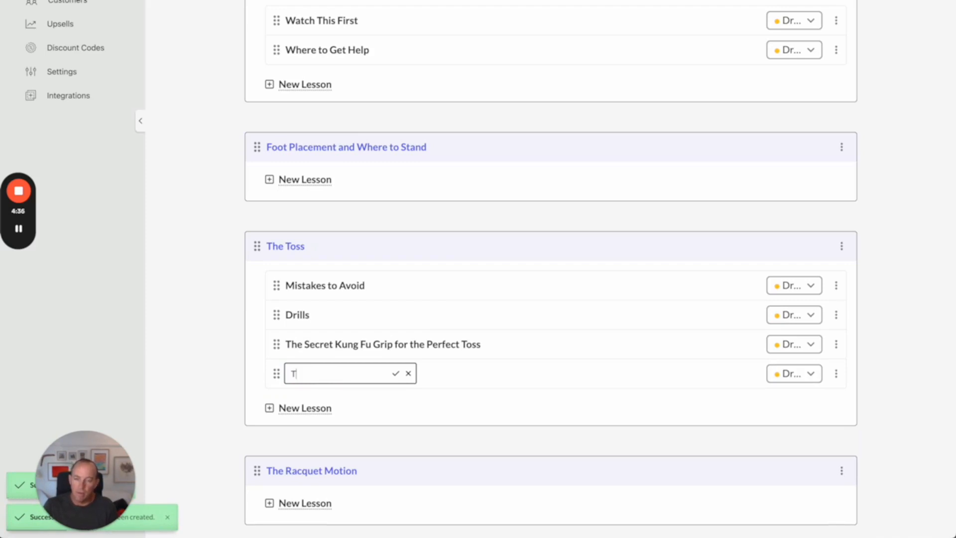
key(BackSpace)
text(The Rain)
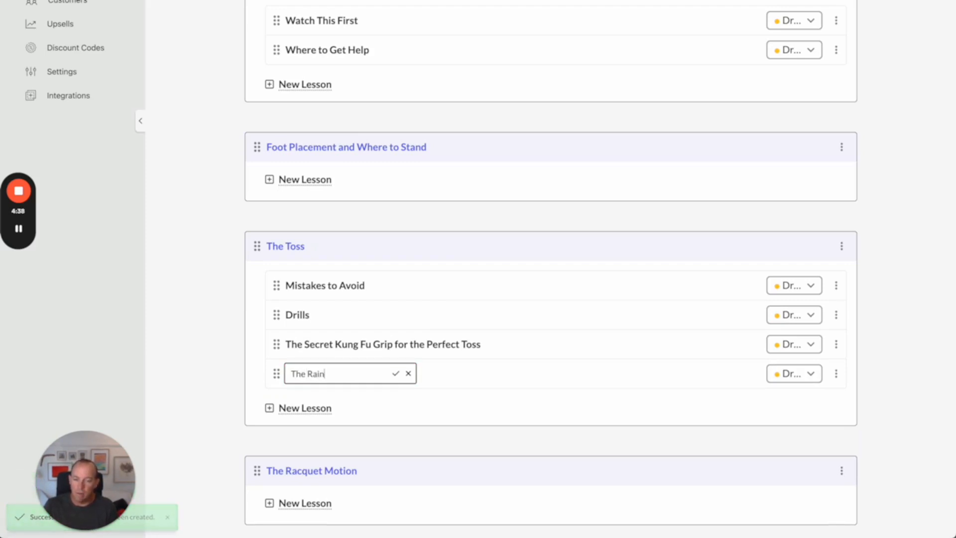
text(bow Tos)
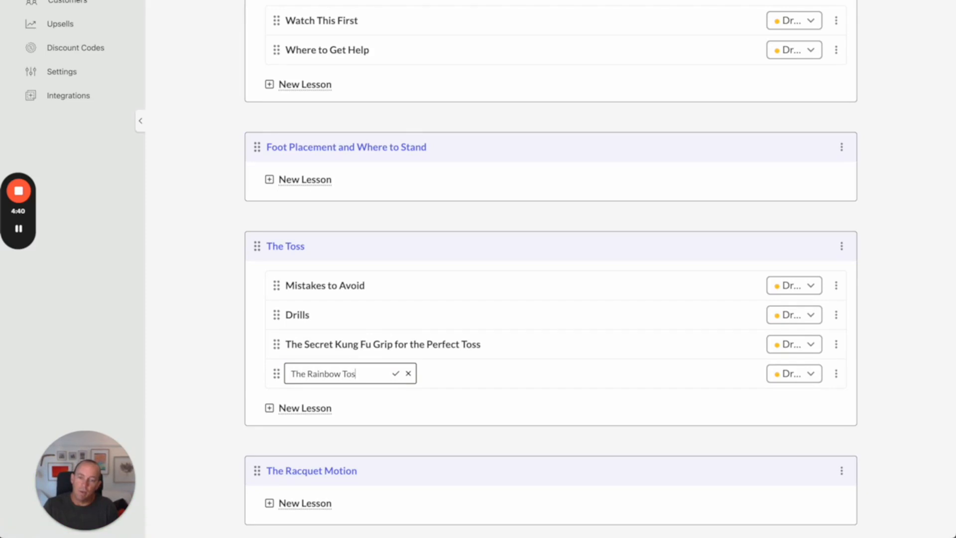
text(s Expla)
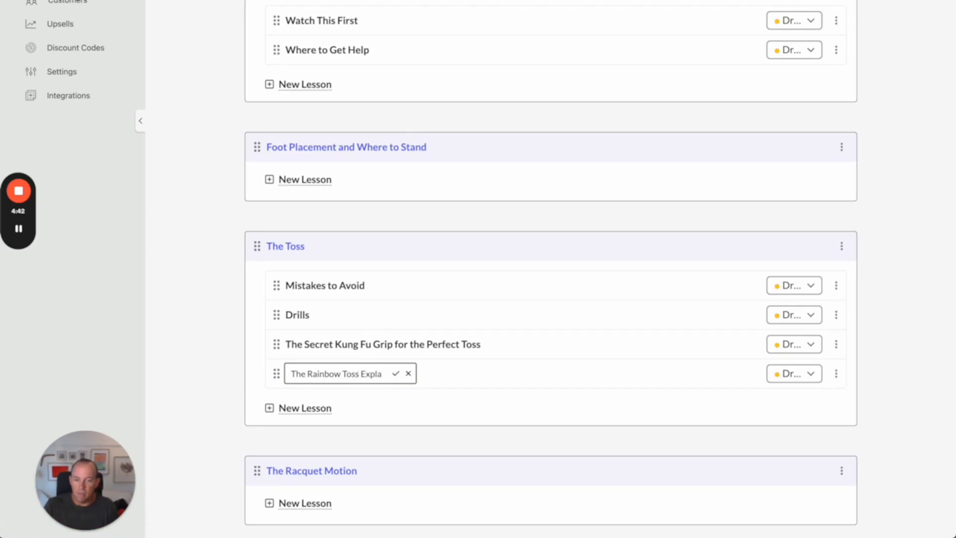
key(BackSpace)
key(BackSpace)
key(BackSpace)
key(BackSpace)
key(BackSpace)
text(Revealed)
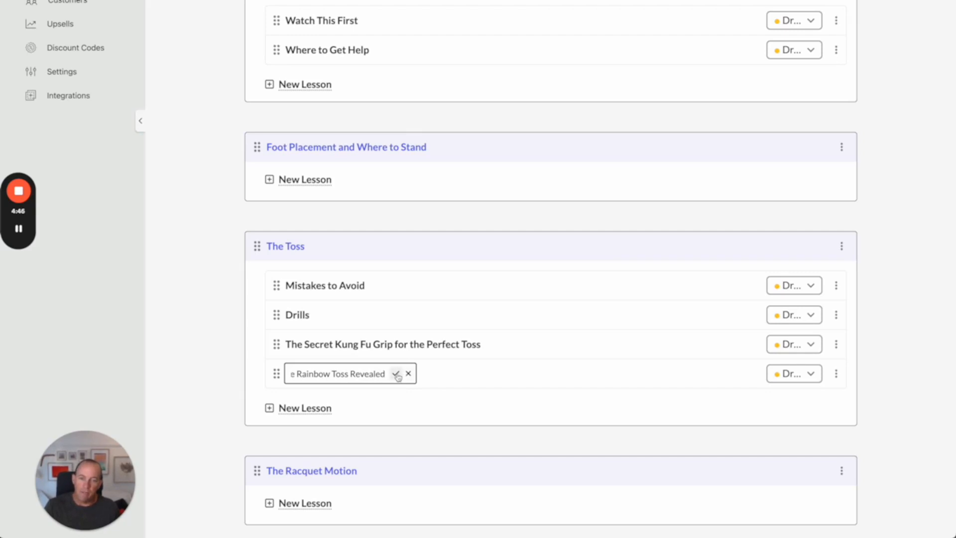
click(425, 367)
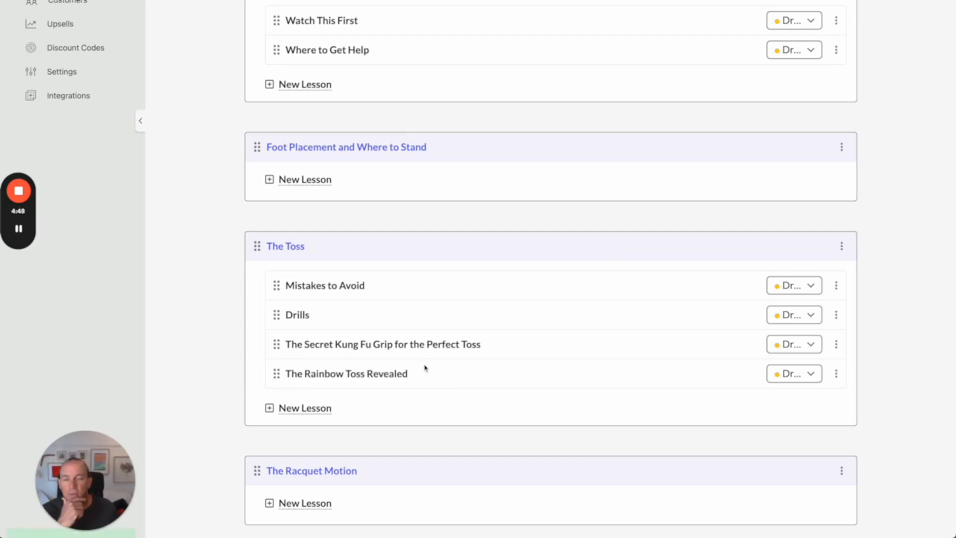
scroll(319, 354, up, 4)
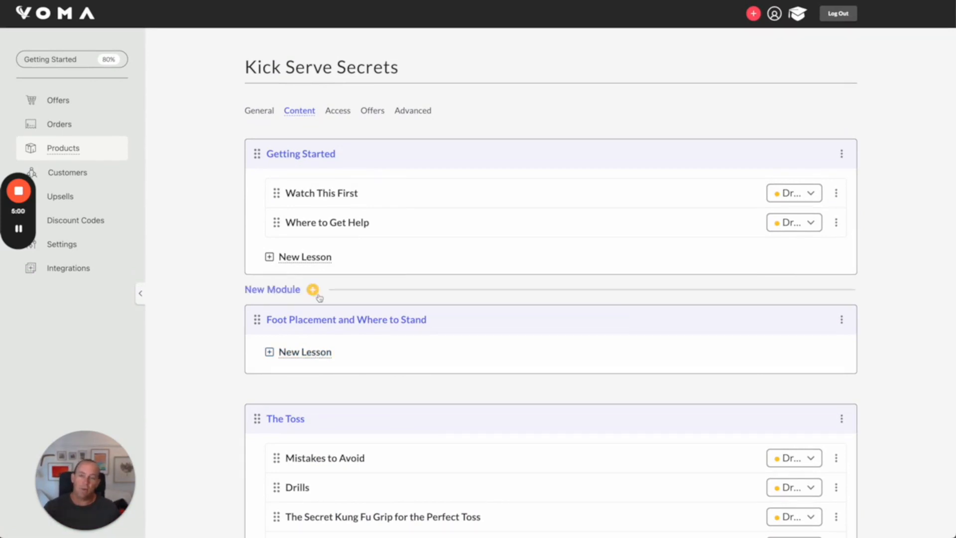
mouse_move(287, 288)
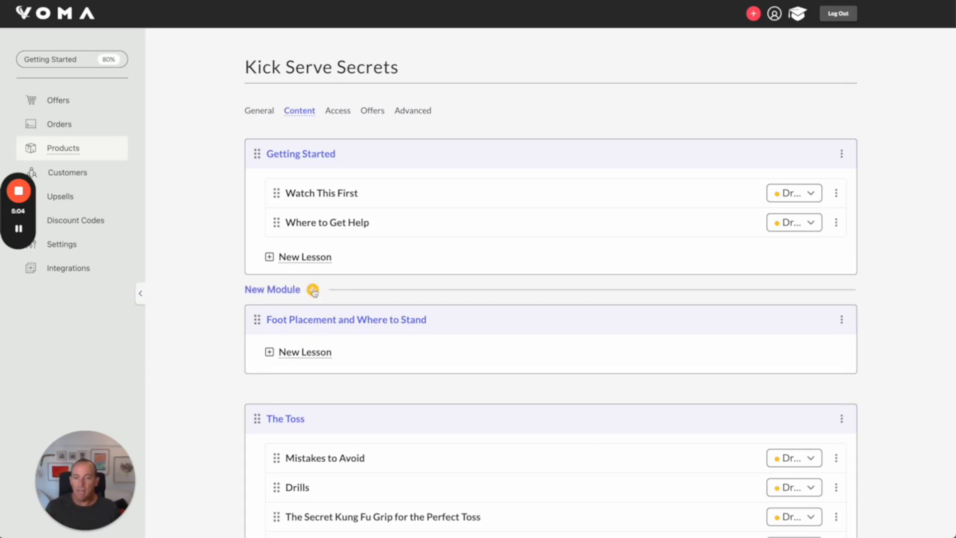
scroll(311, 294, down, 12)
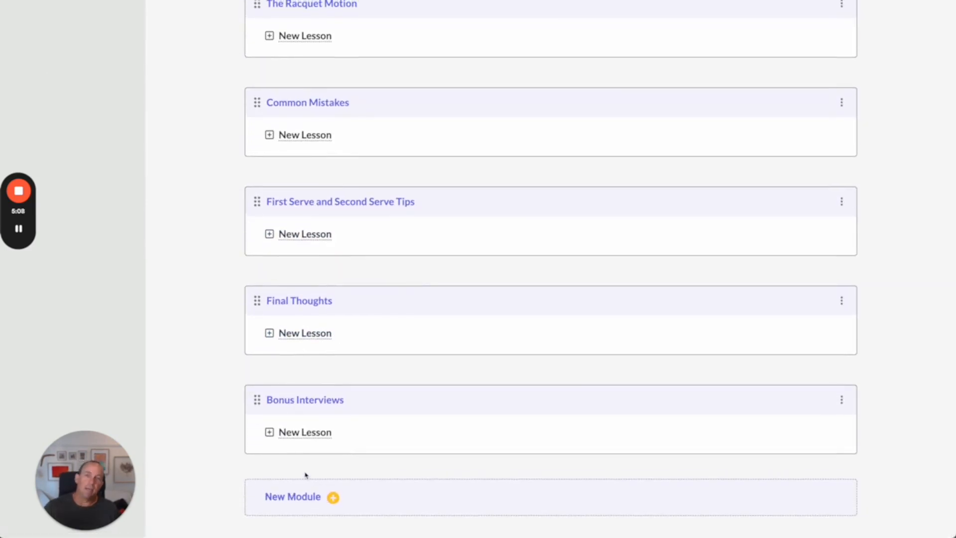
Step: Insert a new module named Bad Idea Module between the Getting Started and Foot Placement and Where to Stand modules
scroll(305, 468, up, 10)
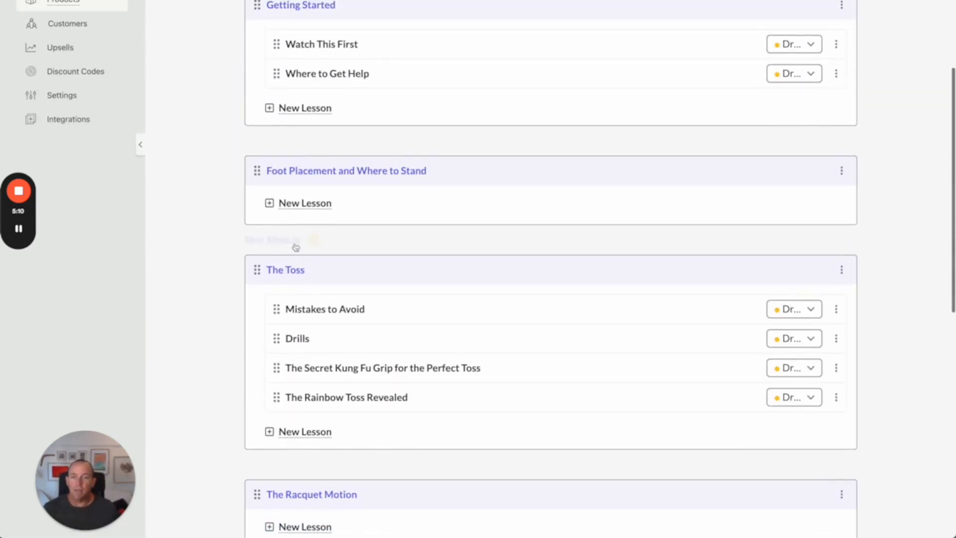
mouse_move(307, 140)
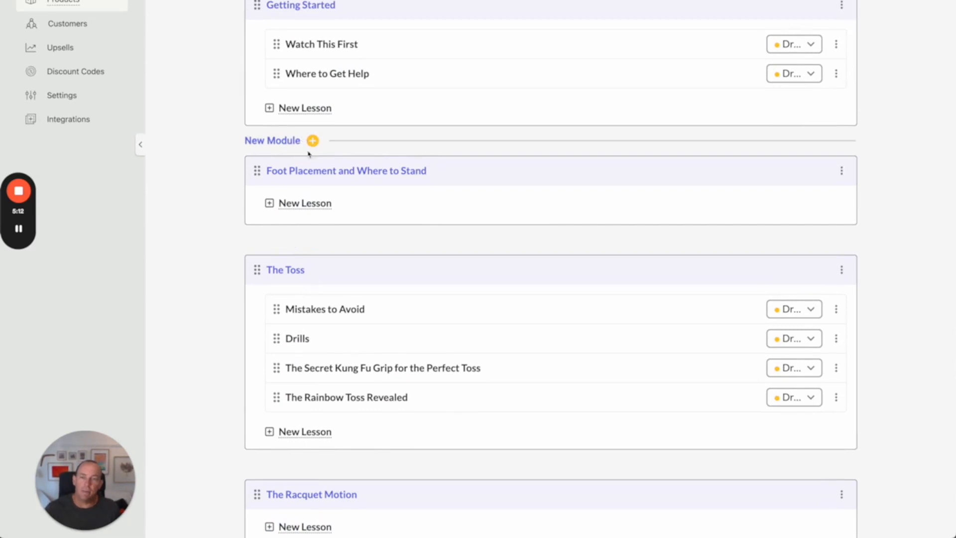
scroll(311, 141, up, 2)
mouse_move(332, 218)
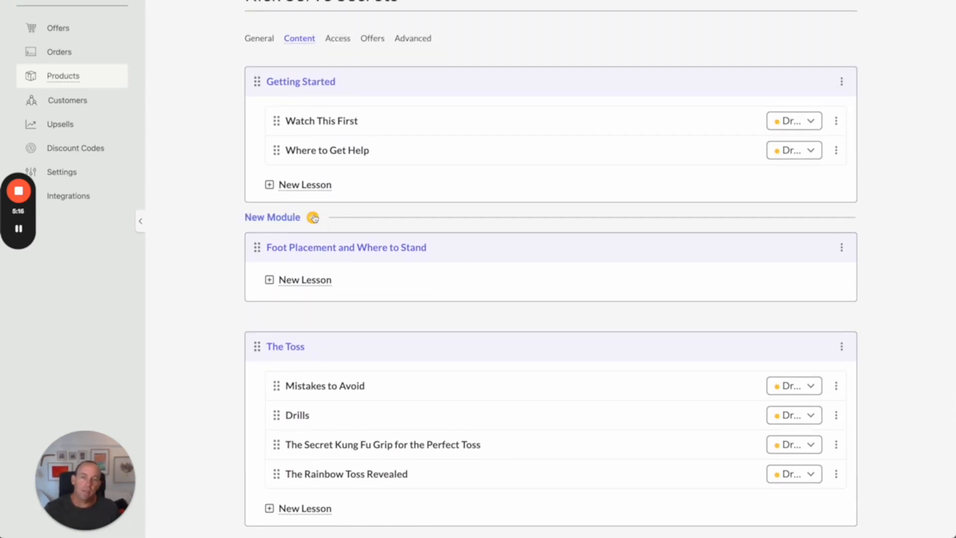
click(314, 218)
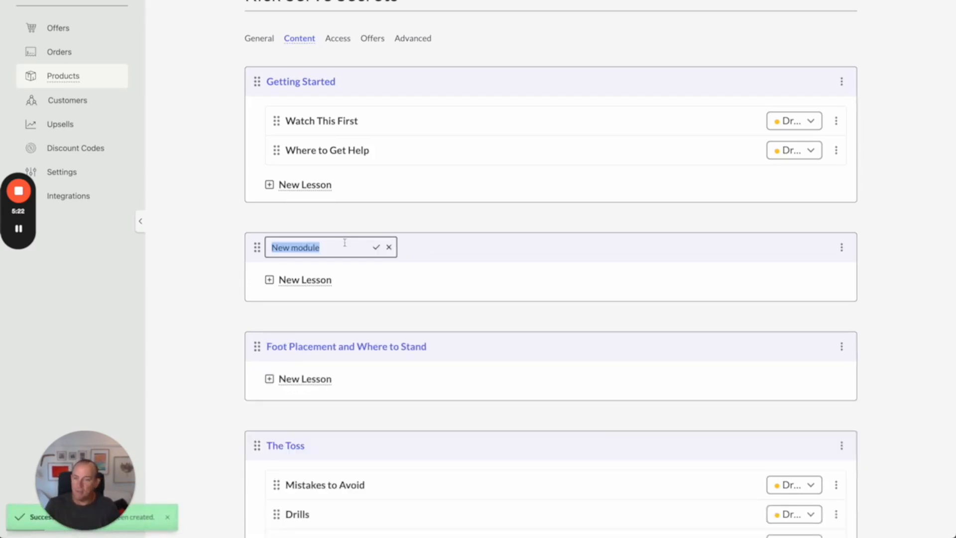
text(Ba)
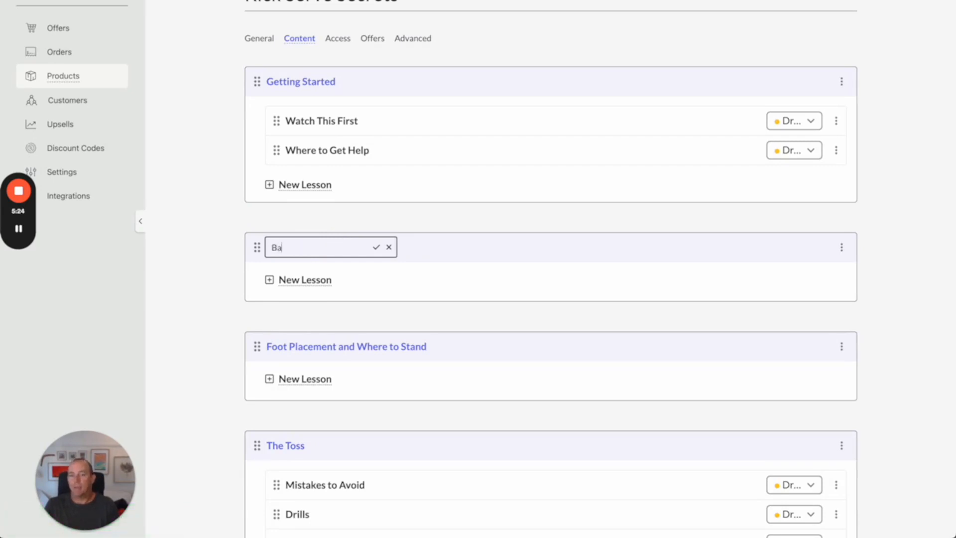
text(d Idea Module)
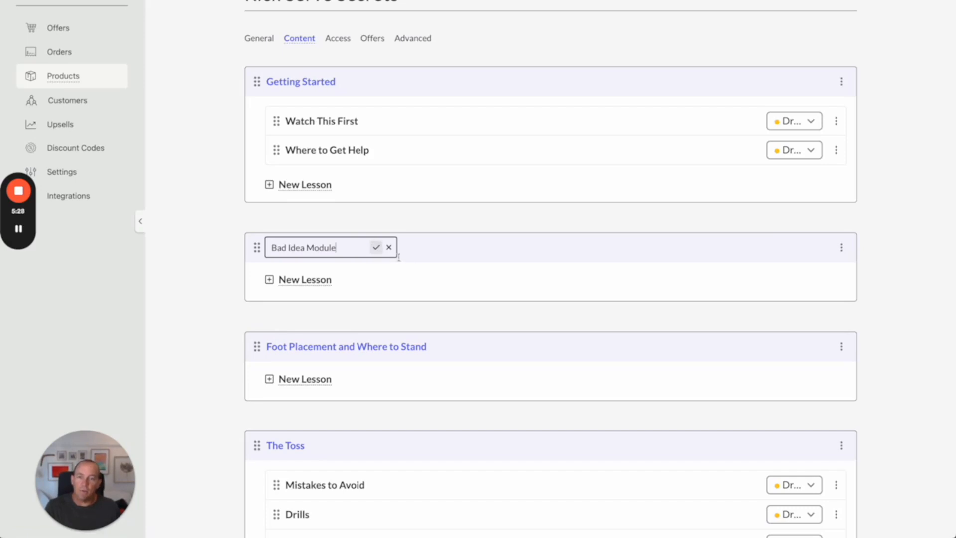
key(Return)
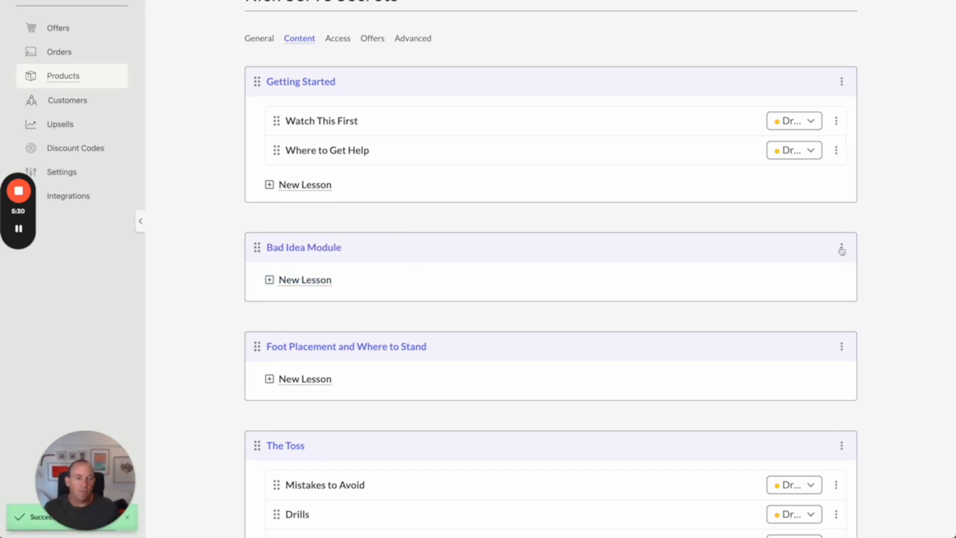
Step: Delete the Bad Idea Module and confirm the deletion
click(841, 249)
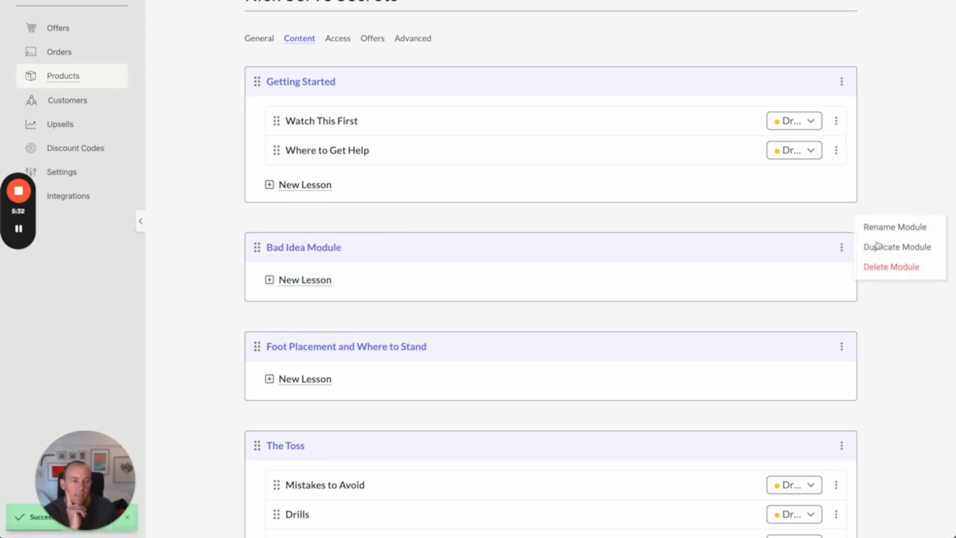
click(879, 268)
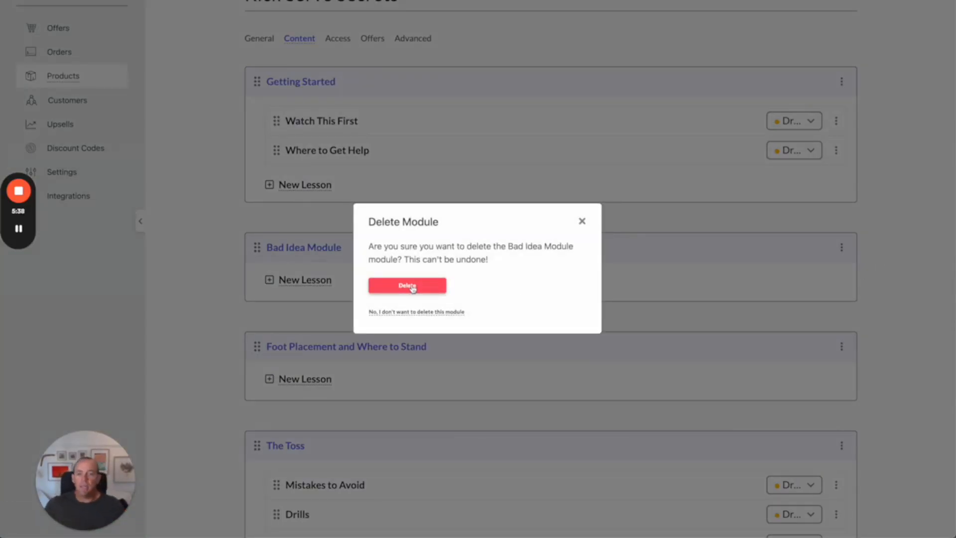
click(412, 288)
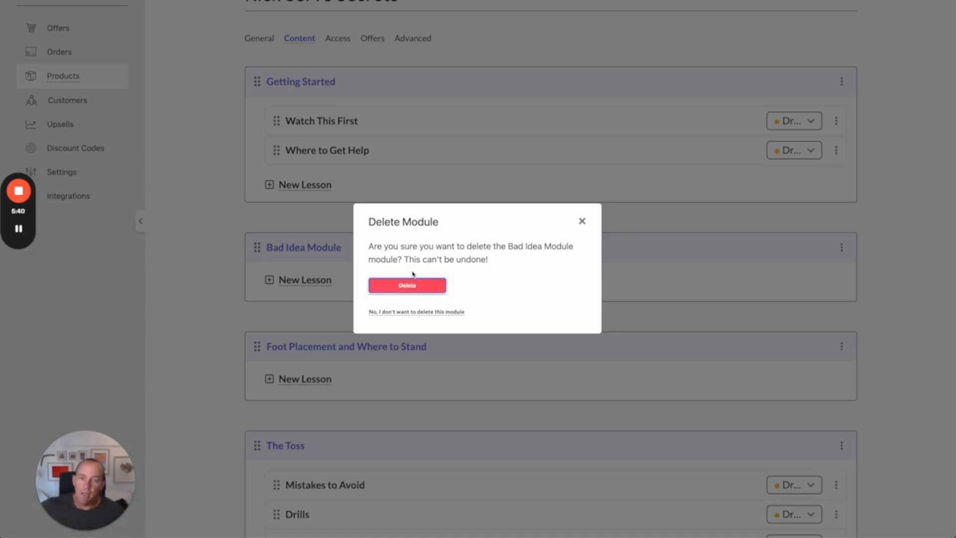